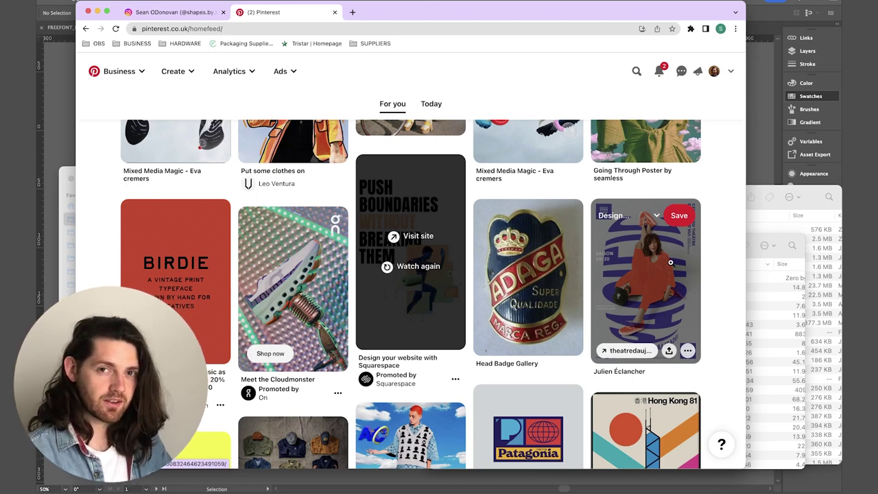
- Browse the home feed, then bring up search suggestions like Typography design and Bike poster
scroll(670, 262, "down", 3)
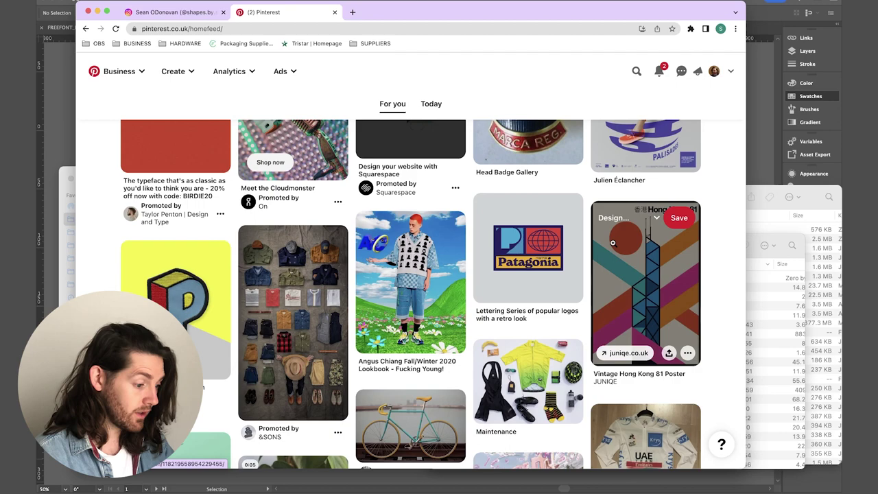
scroll(596, 247, "down", 1)
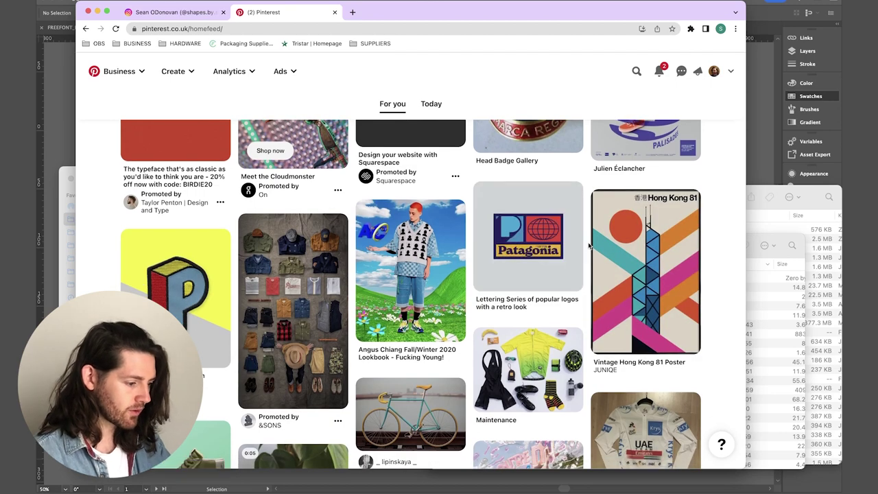
scroll(588, 245, "down", 1)
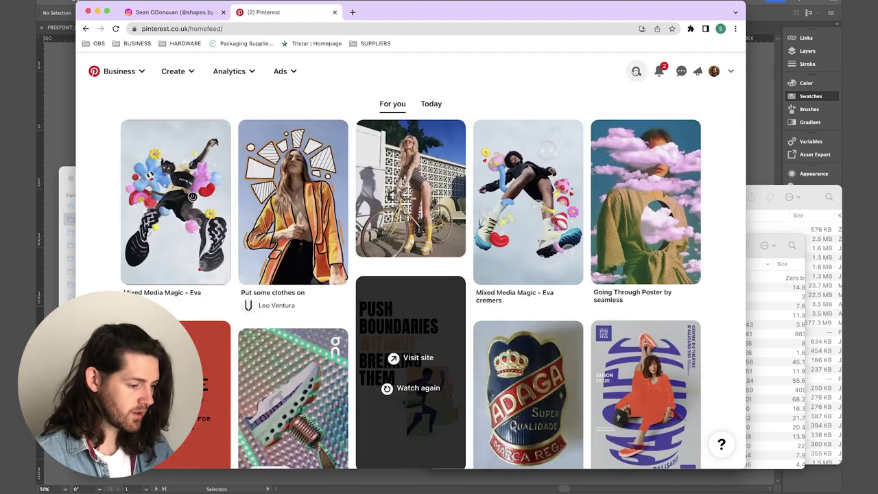
left_click(636, 70)
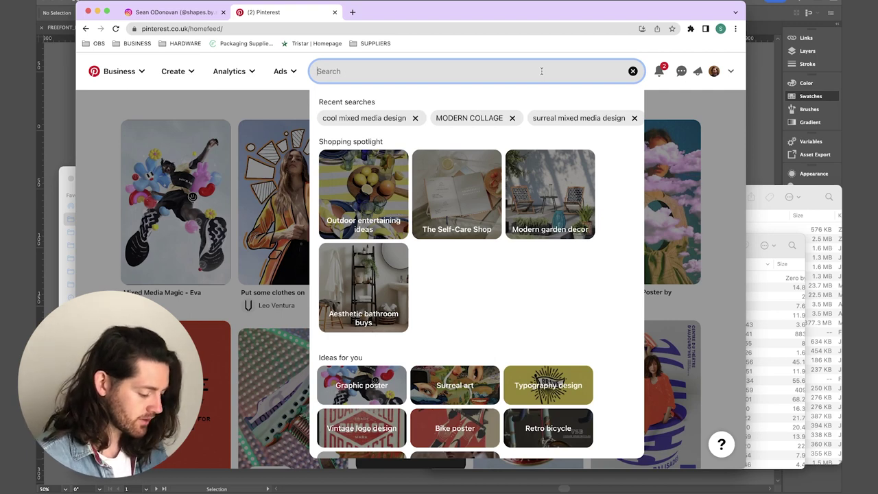
- Search 'CYCLING BADGES' and save the Pinarello head badge pin to Roast roasters
type("CYCLING B")
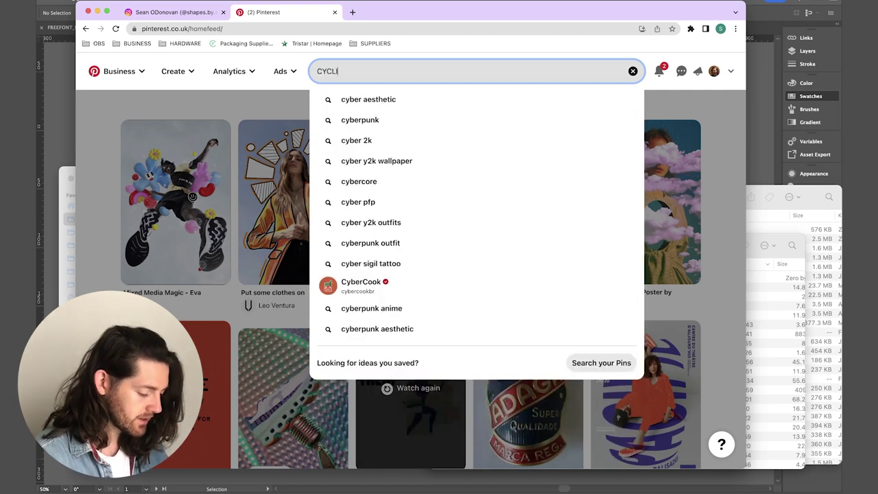
type("ADGES")
key("Return")
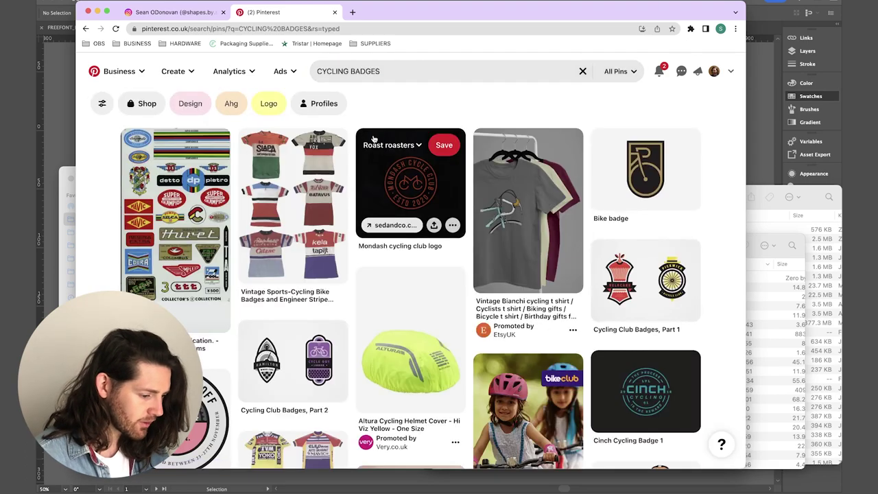
scroll(372, 144, "down", 1)
scroll(391, 161, "down", 6)
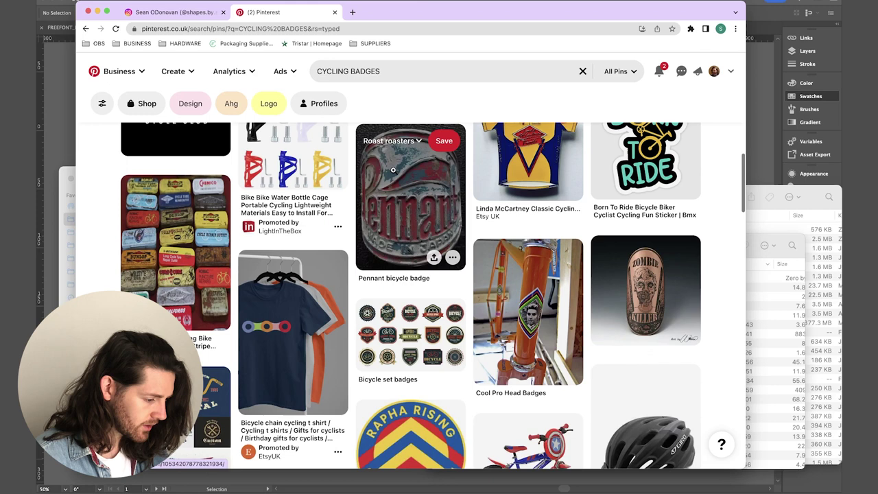
left_click(412, 179)
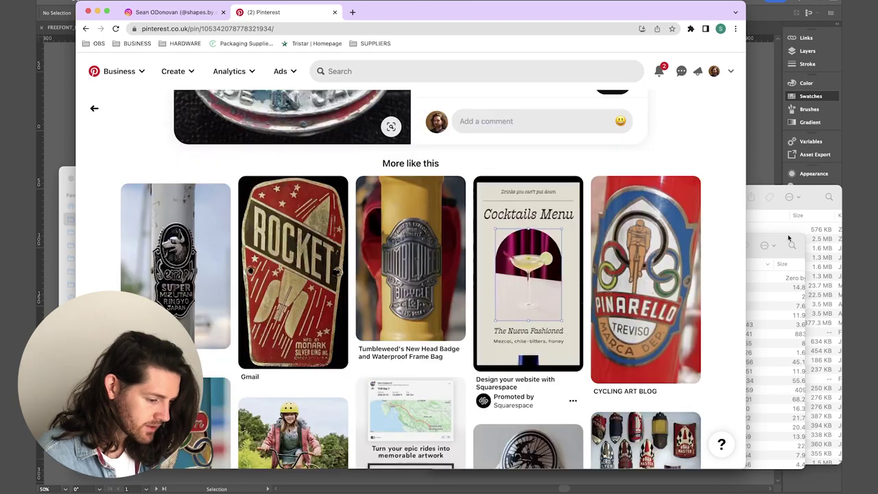
scroll(118, 170, "down", 4)
left_click(675, 195)
- Open the Univega head badge pin and crop a visual search to just the badge
scroll(548, 254, "down", 5)
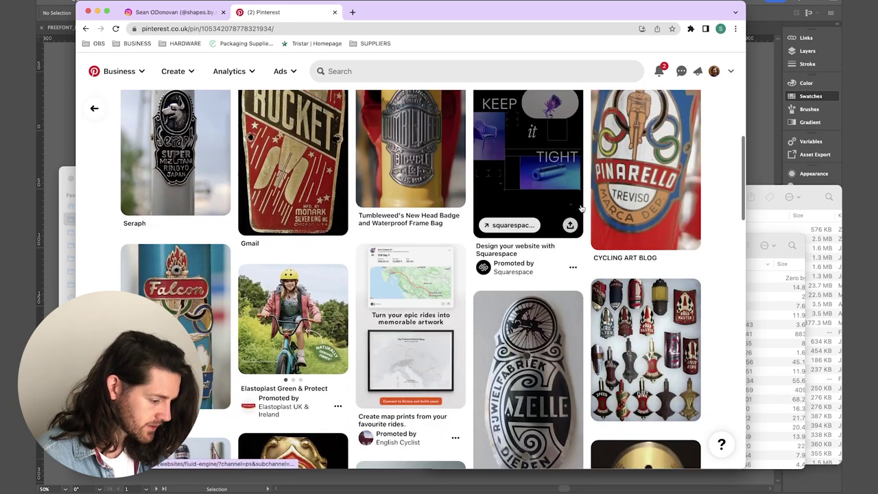
scroll(549, 256, "down", 4)
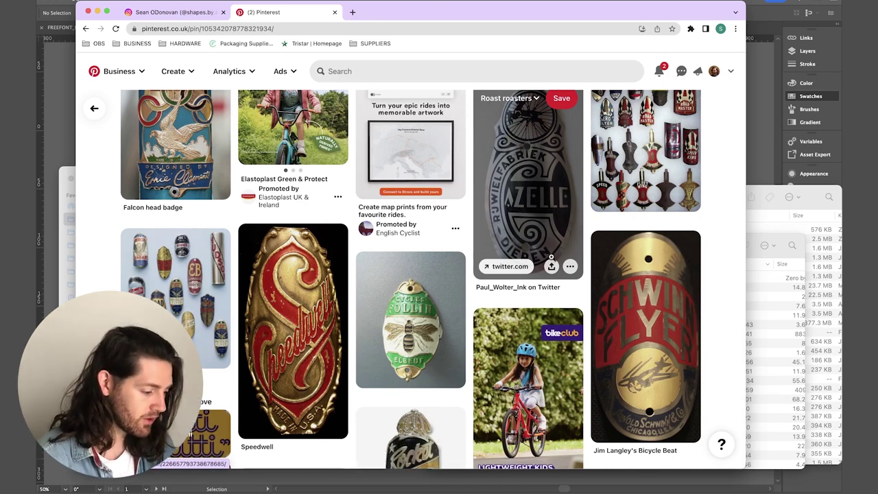
scroll(586, 235, "down", 10)
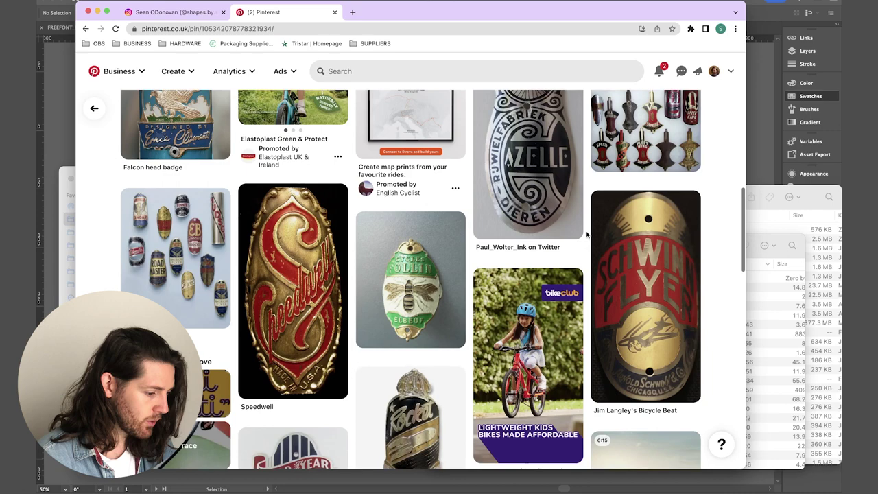
left_click(304, 179)
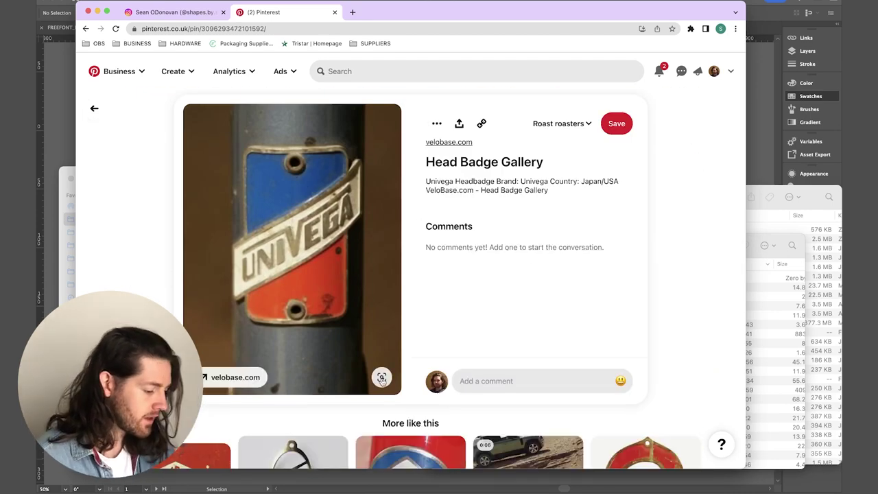
left_click(382, 377)
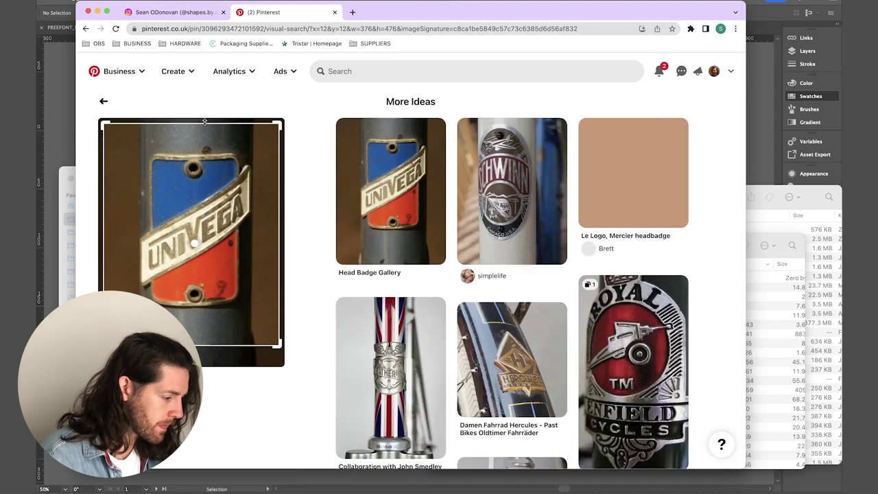
left_click_drag(194, 124, 194, 164)
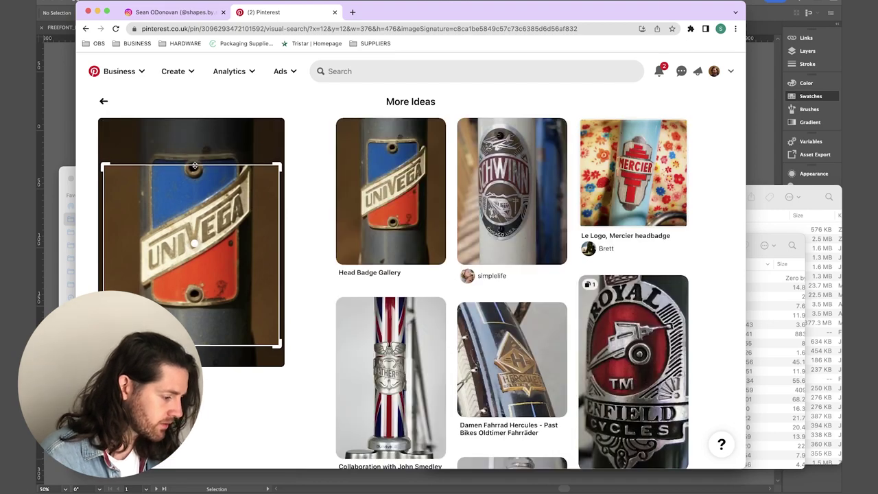
left_click_drag(203, 345, 204, 286)
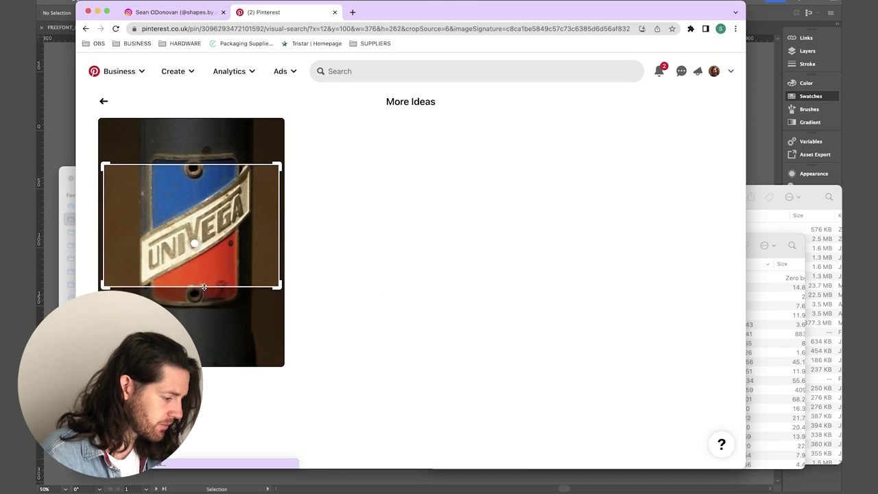
left_click_drag(103, 233, 136, 234)
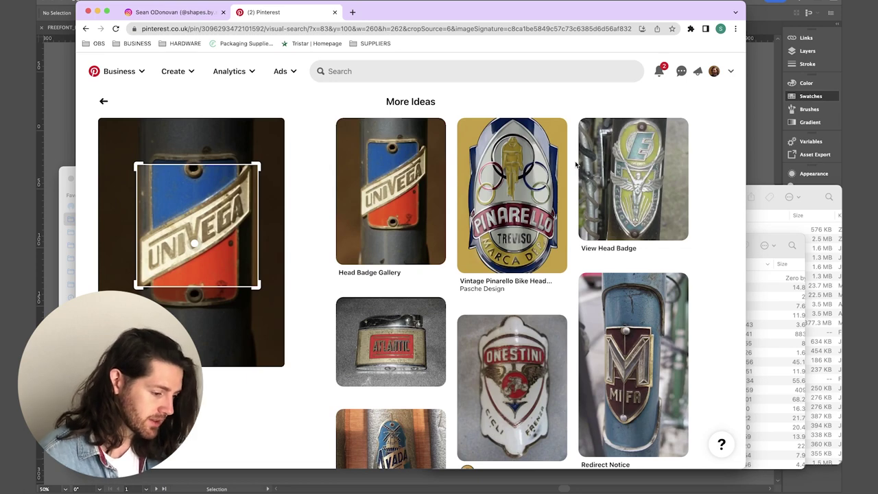
- Look through the visually similar badge results and reopen the search panel
scroll(576, 165, "down", 1)
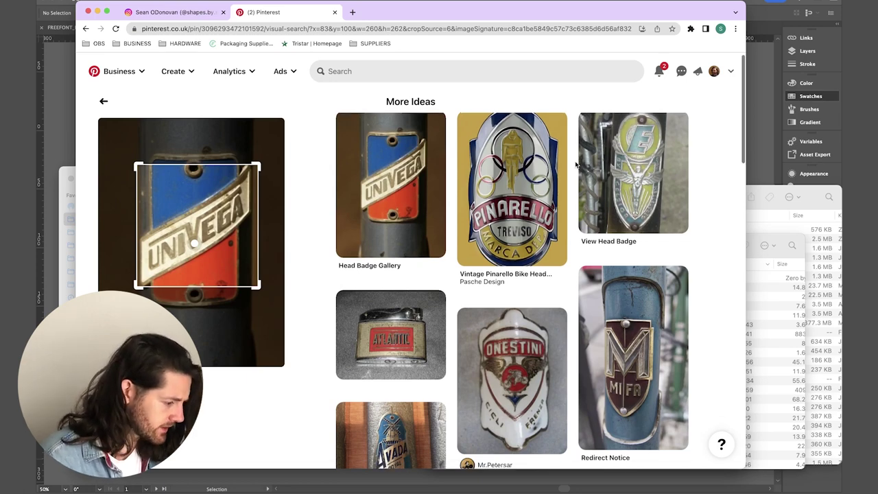
scroll(469, 242, "up", 1)
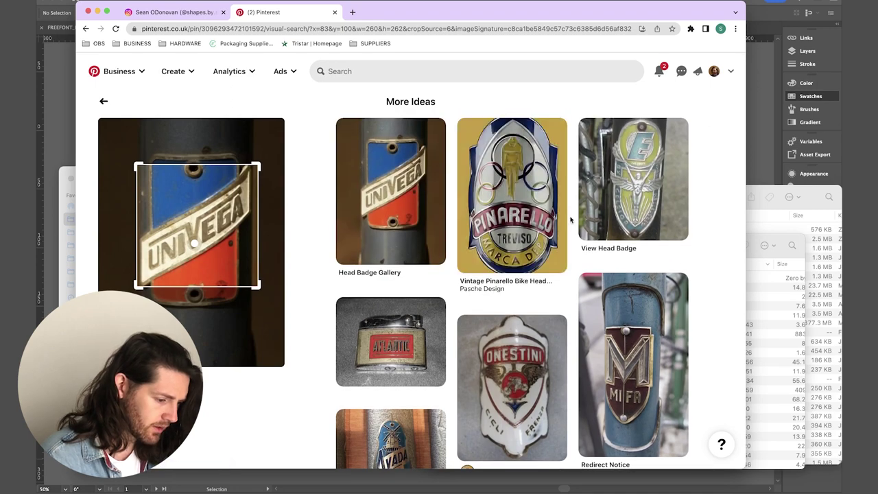
scroll(571, 220, "down", 5)
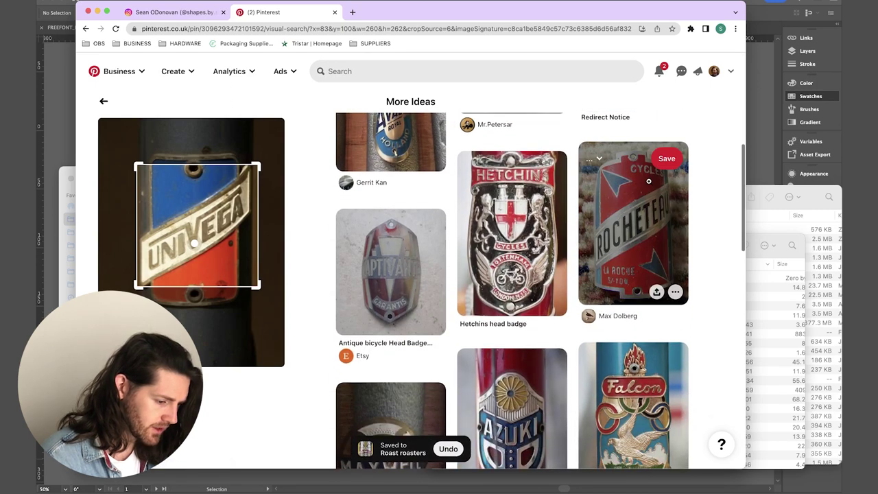
left_click(365, 71)
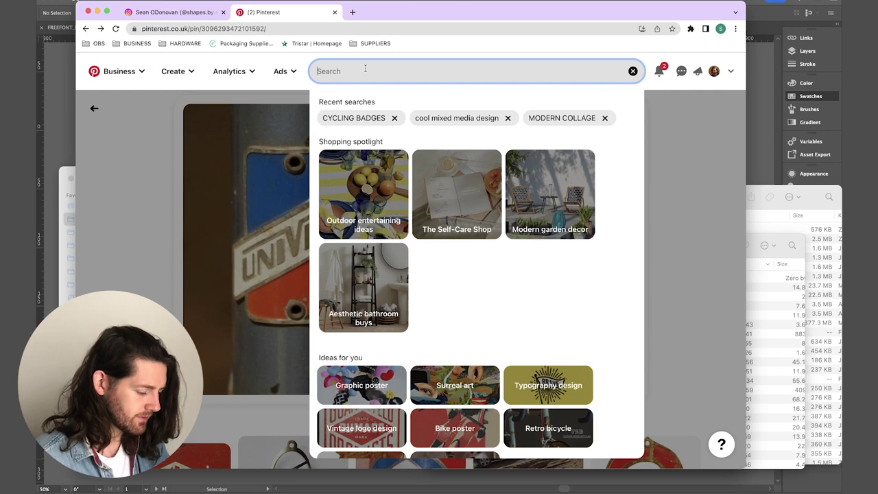
- Search 'CYCLINGROAD CLYCLING PHOTOGRAPHY' and save the CYCLE CHIC photo to Roast roasters
type("CYCLING")
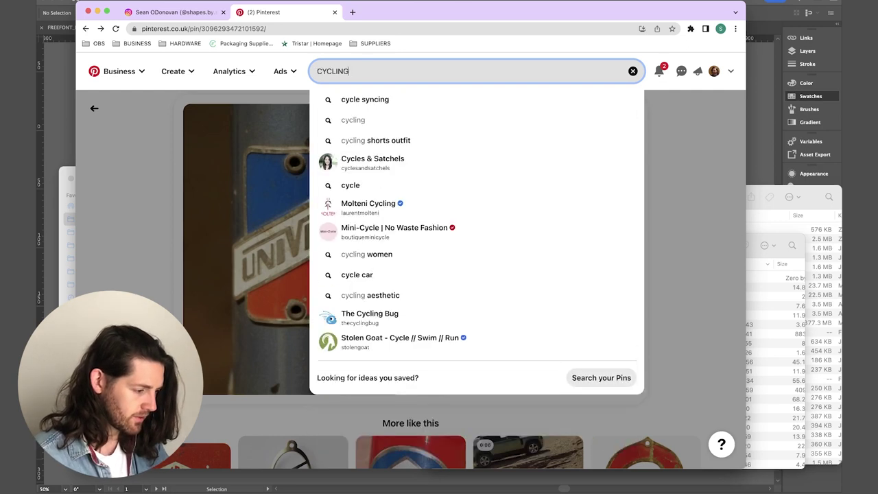
type("ROAD ")
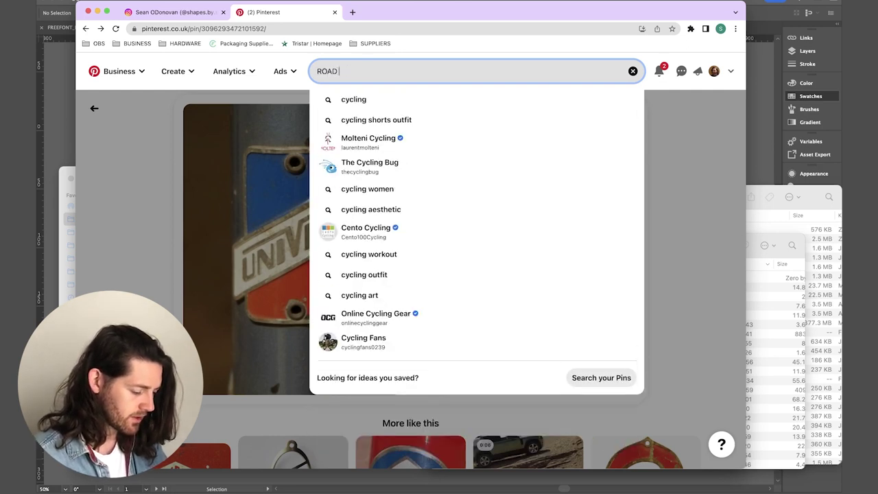
type("CLYCLING PHOTOGRAPHY")
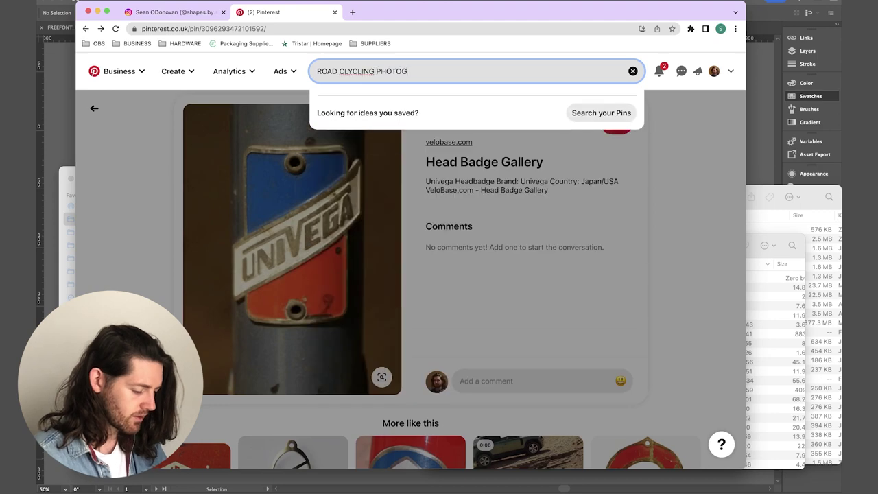
key("Return")
left_click(187, 190)
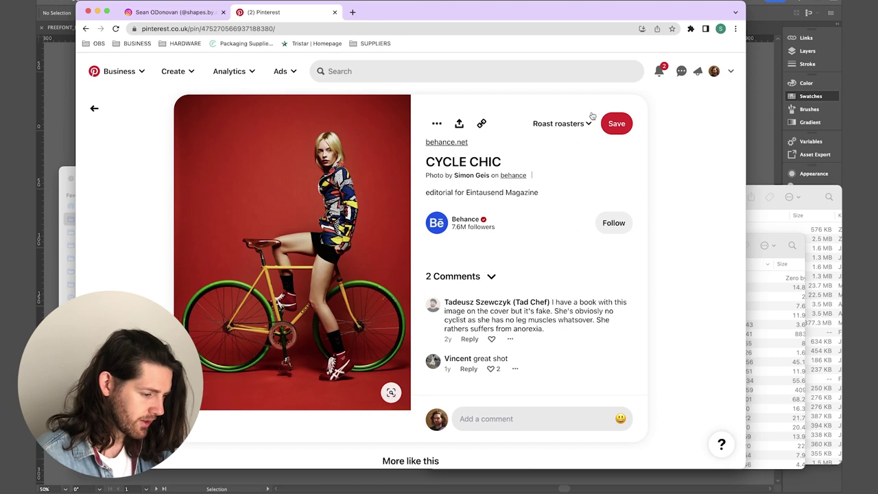
left_click(614, 129)
- Save the Duchess Dior and Riding Season cyclist pins while browsing related photos
scroll(413, 153, "down", 5)
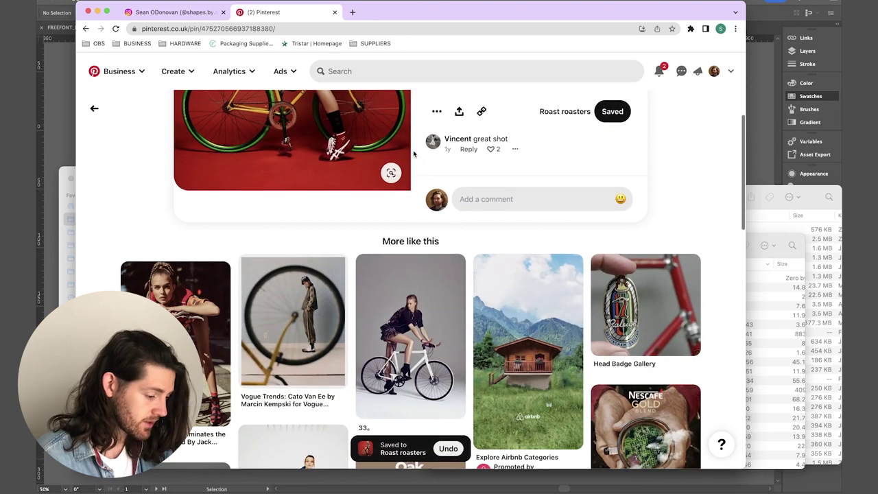
scroll(414, 154, "down", 1)
scroll(494, 207, "down", 4)
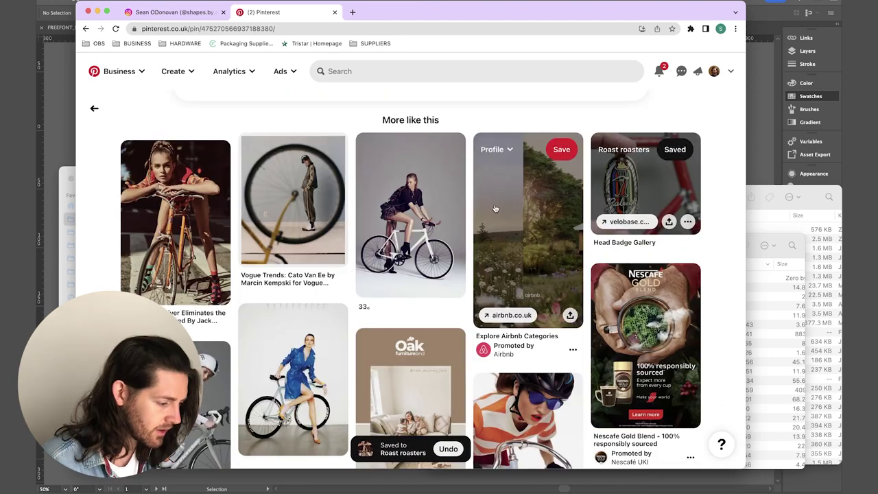
scroll(494, 208, "down", 2)
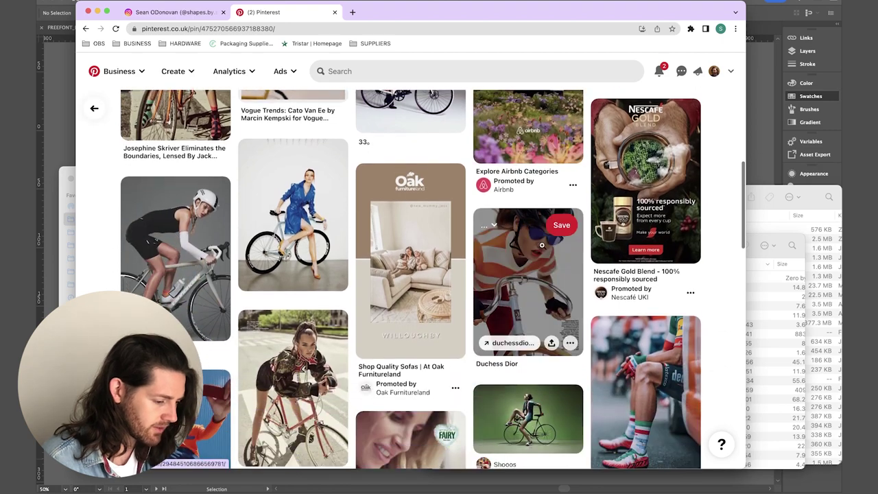
left_click(558, 226)
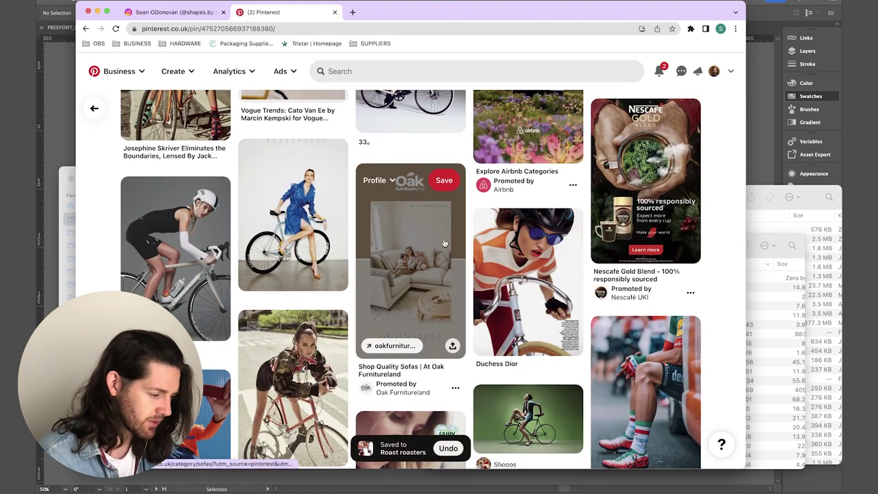
scroll(444, 243, "down", 4)
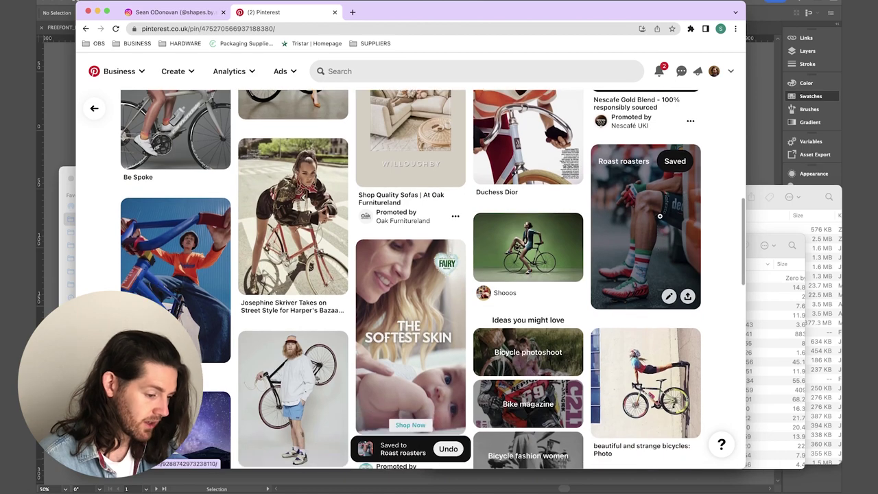
left_click(659, 216)
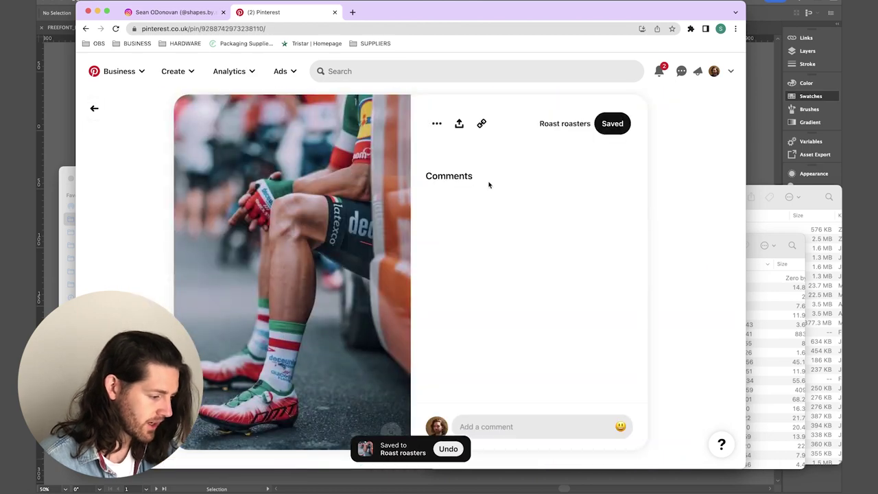
scroll(388, 192, "down", 5)
scroll(351, 199, "down", 10)
left_click(206, 98)
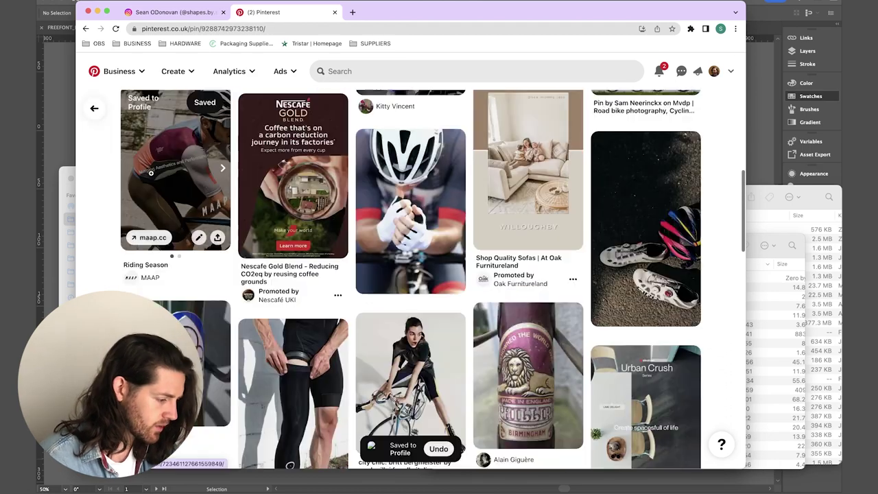
left_click(175, 171)
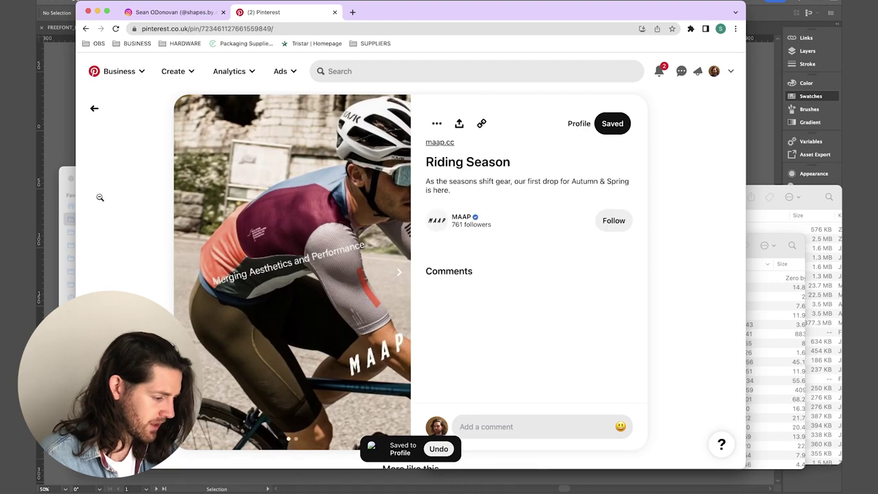
left_click(94, 107)
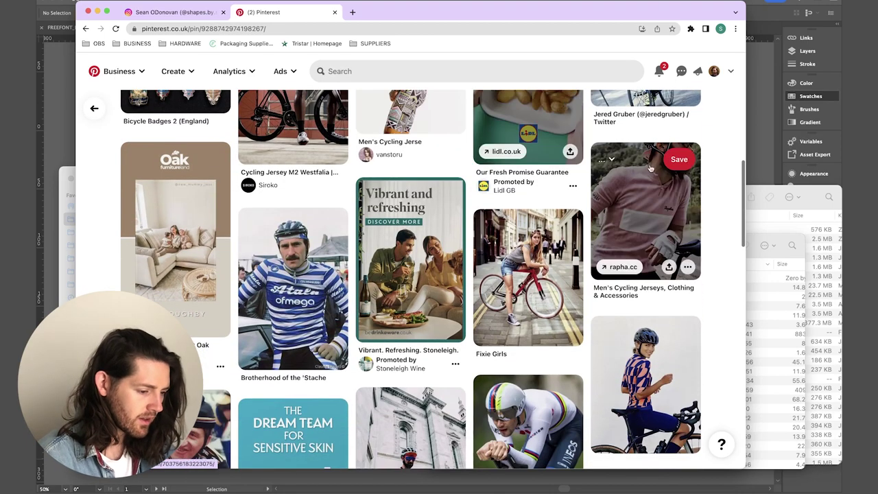
- Open the Rapha jersey pin, save a jersey pin to Roast roasters, and view the ONDO pin
left_click(663, 216)
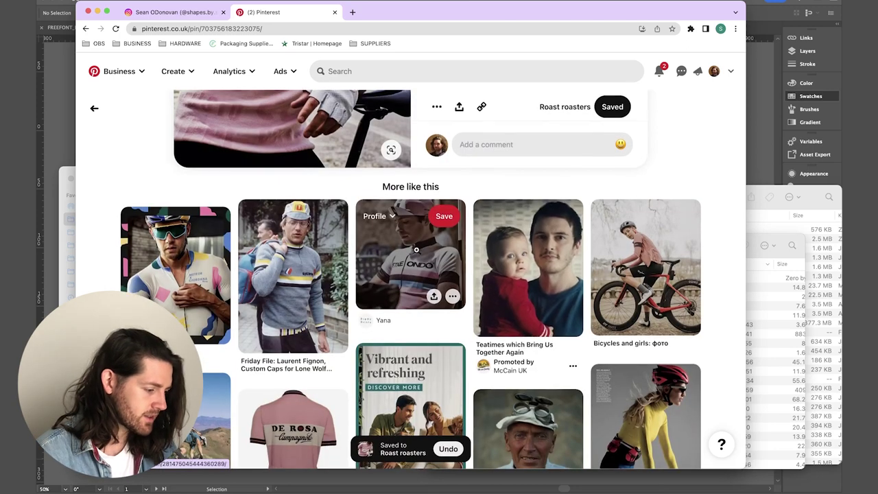
scroll(416, 250, "down", 1)
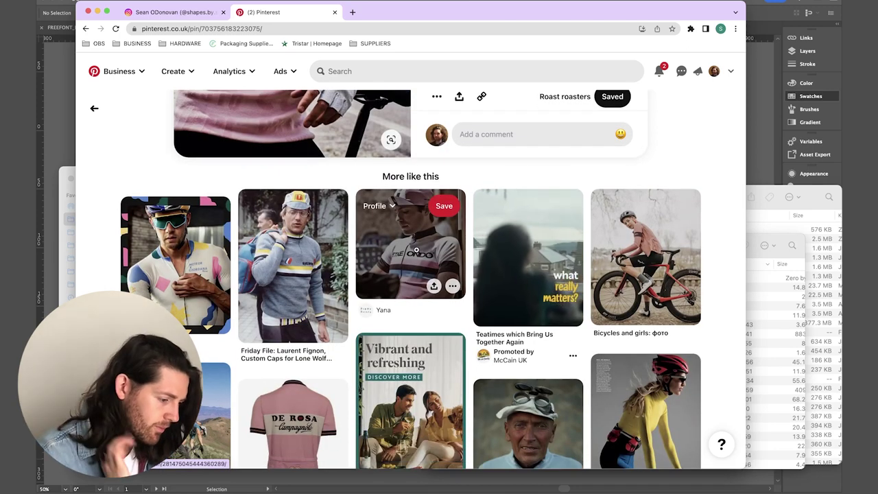
left_click(261, 205)
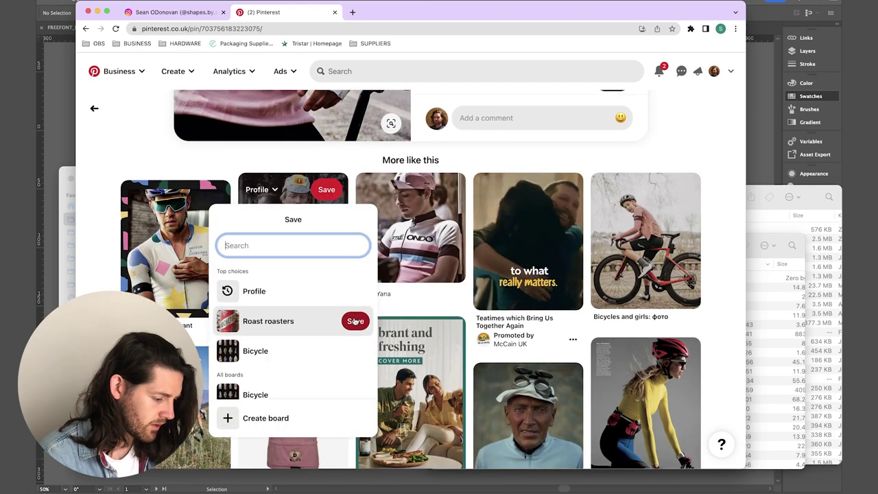
left_click(355, 321)
scroll(373, 233, "down", 2)
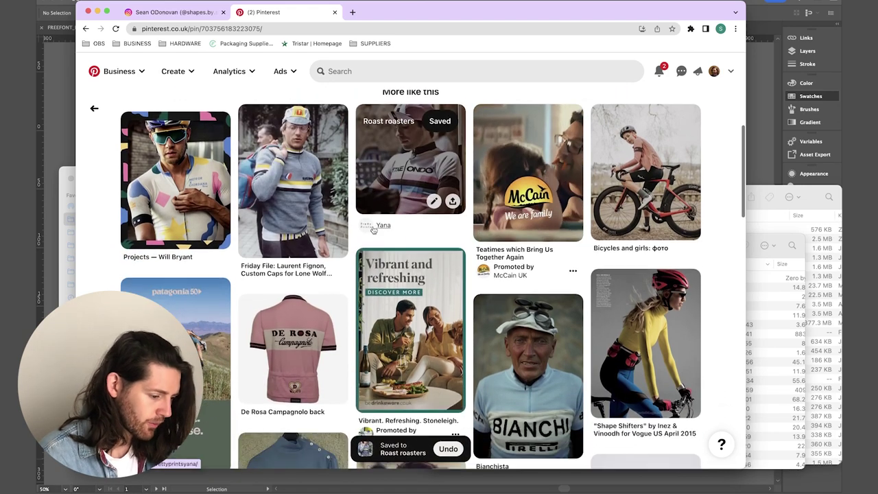
left_click(373, 226)
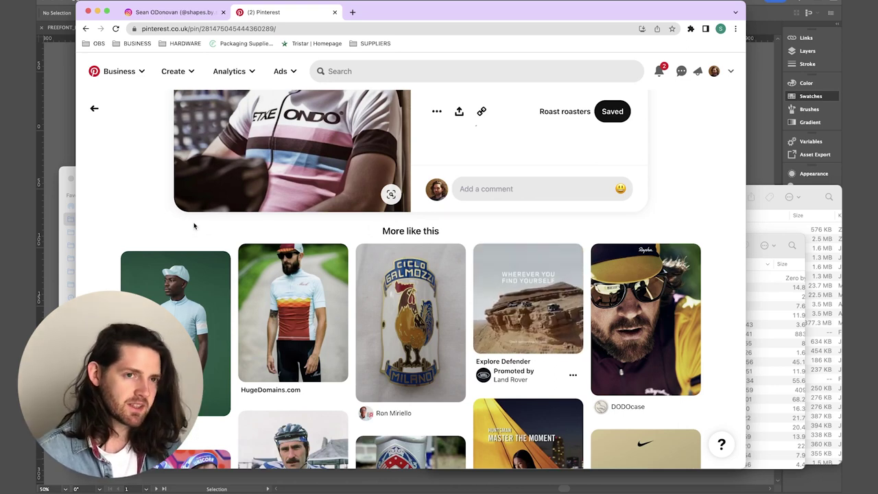
scroll(194, 226, "down", 1)
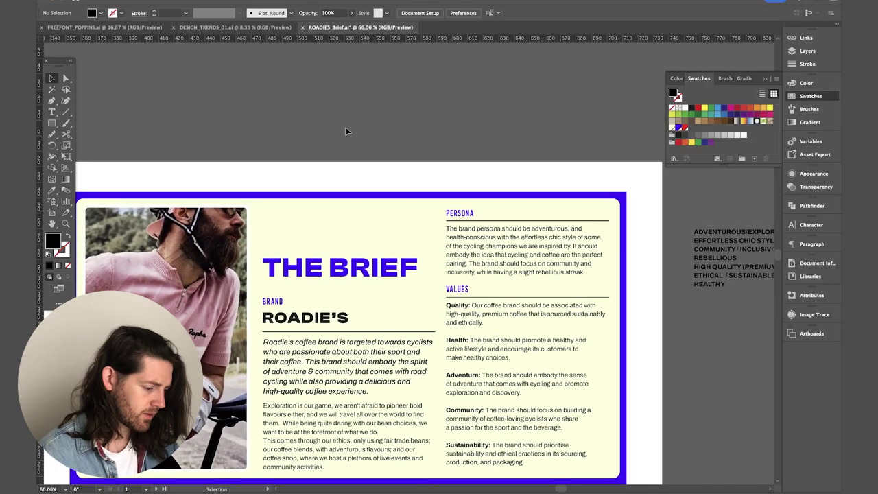
scroll(345, 130, "down", 2)
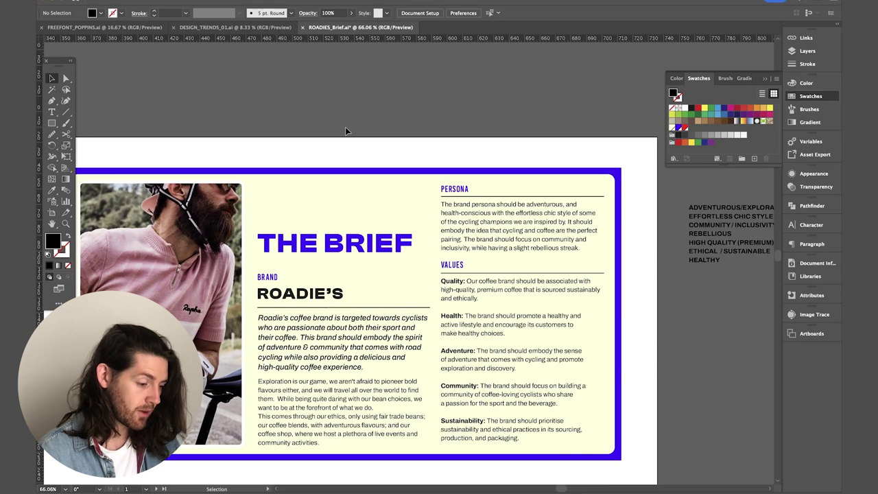
scroll(439, 122, "right", 5)
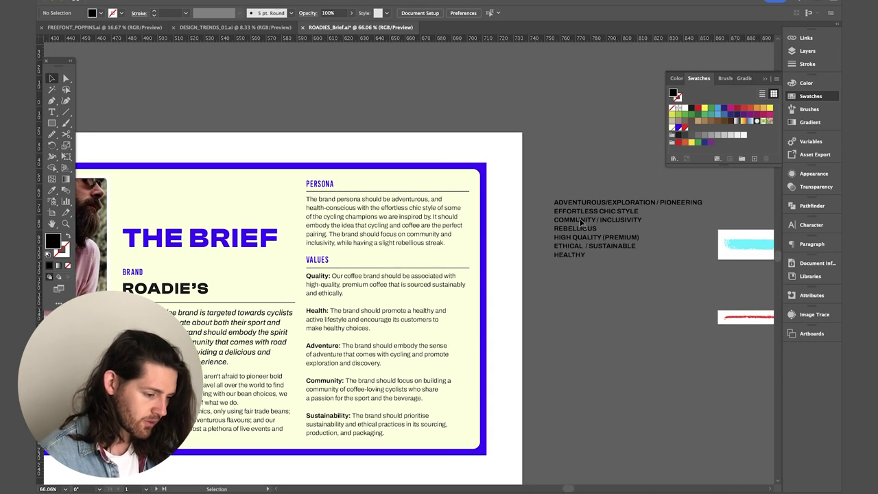
scroll(348, 138, "right", 4)
scroll(348, 138, "down", 2)
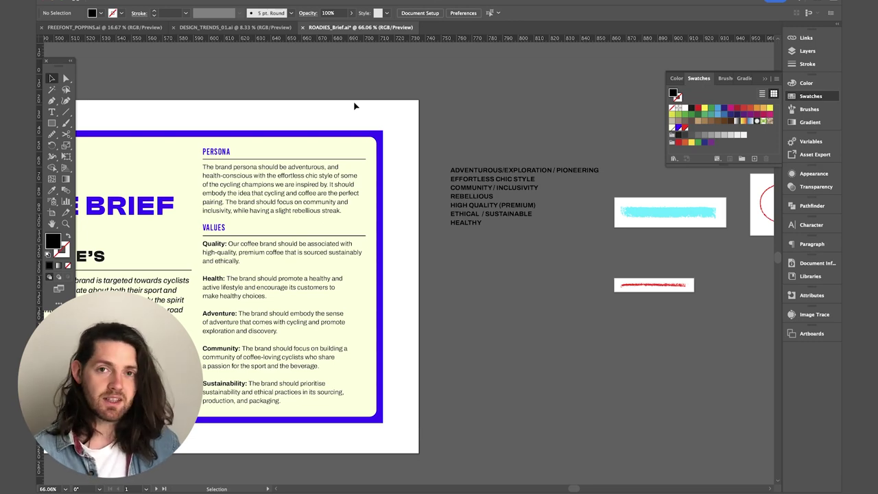
- Back in Chrome, search Pinterest for 'ITALIAN VINTAGE TYPOGRAPHY'
key("super+Tab")
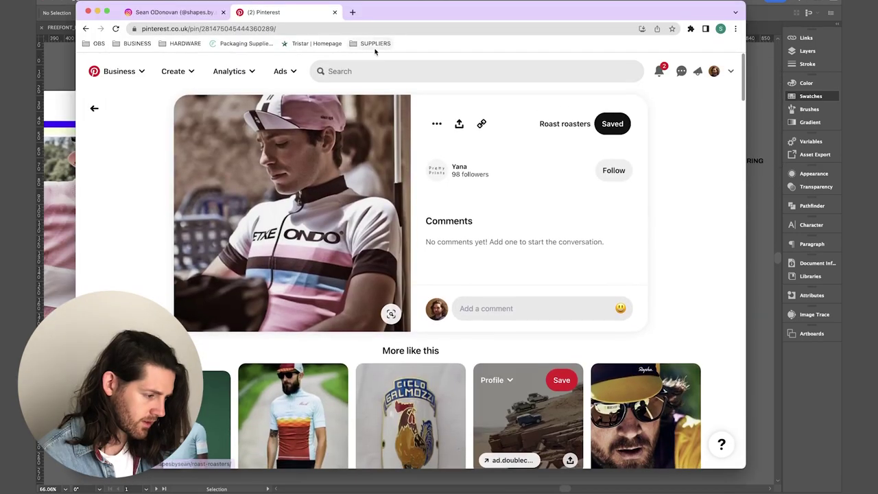
left_click(370, 71)
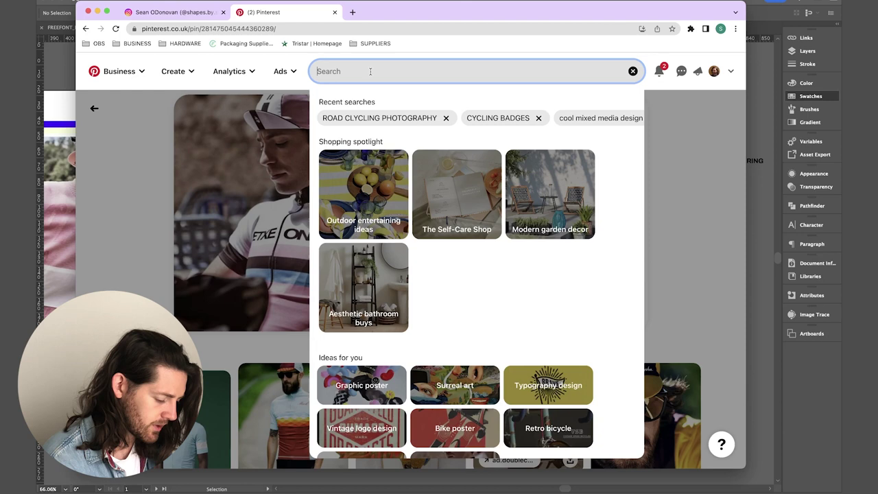
type("ITALIAN ")
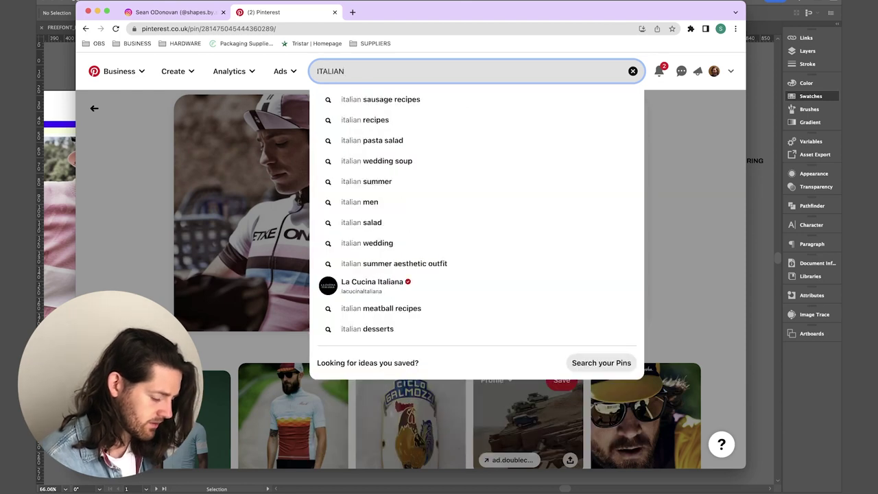
type("VINTAG")
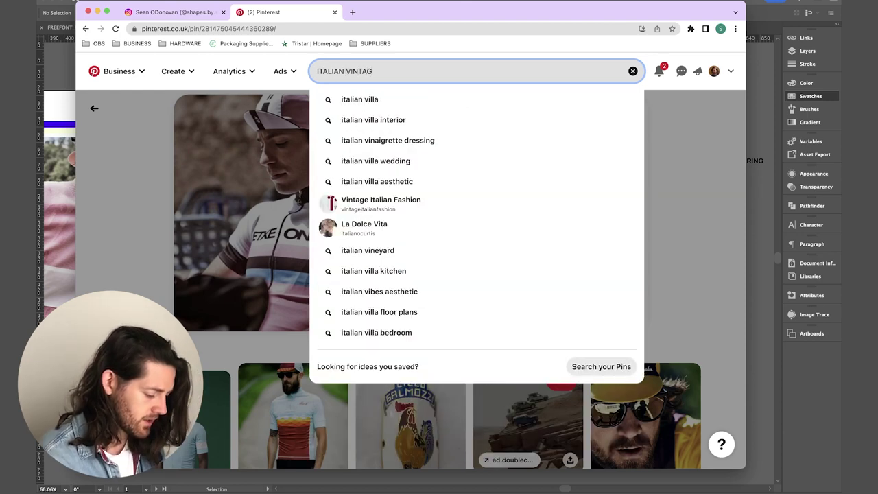
type("E TYPOGRAPHY")
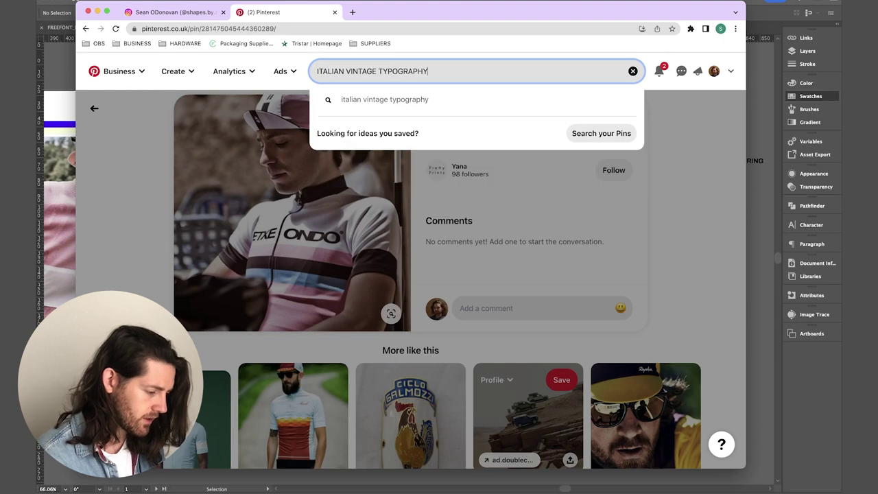
key("Return")
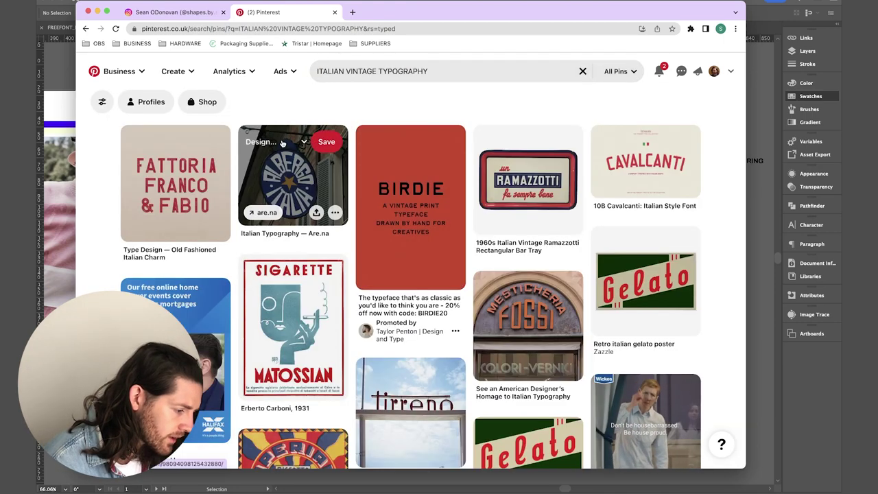
- Save the Italian Typography — Are.na pin and the MAIRIE signage pin to Roast roasters
left_click(294, 176)
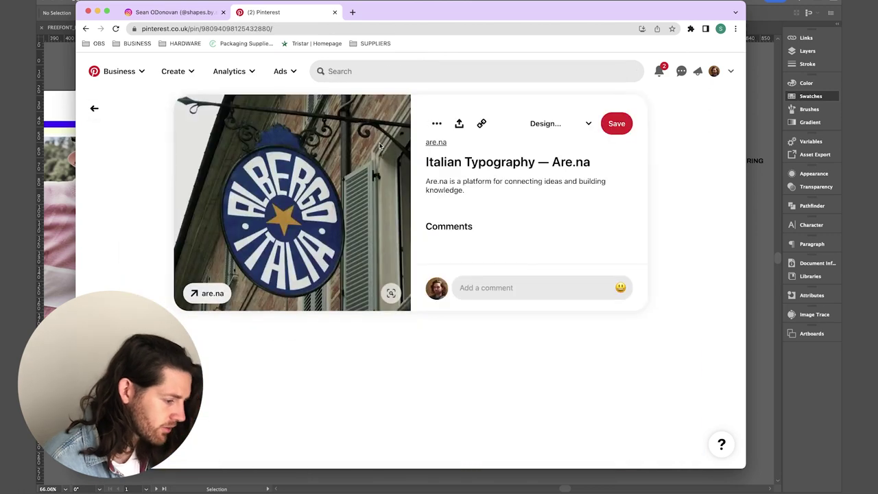
left_click(591, 124)
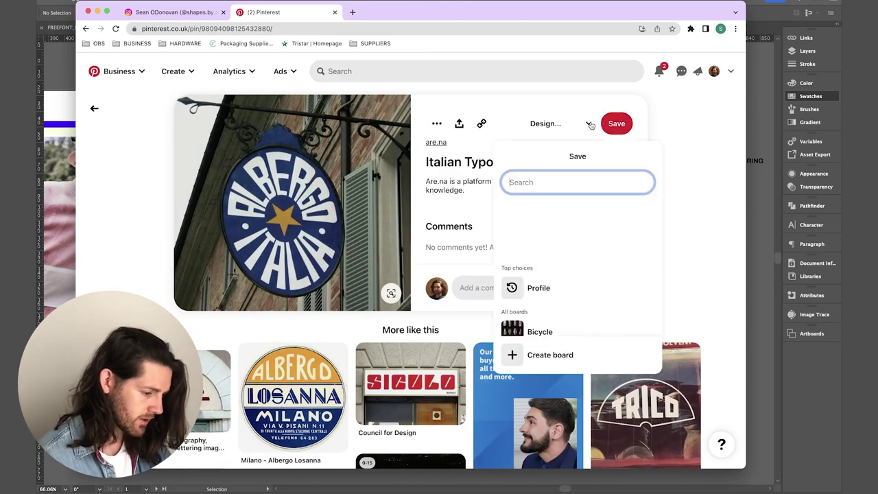
left_click(639, 258)
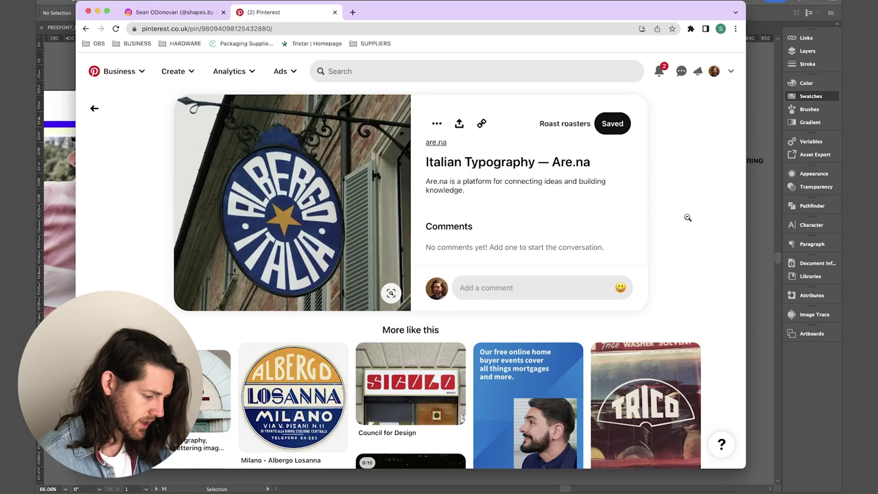
scroll(434, 257, "down", 3)
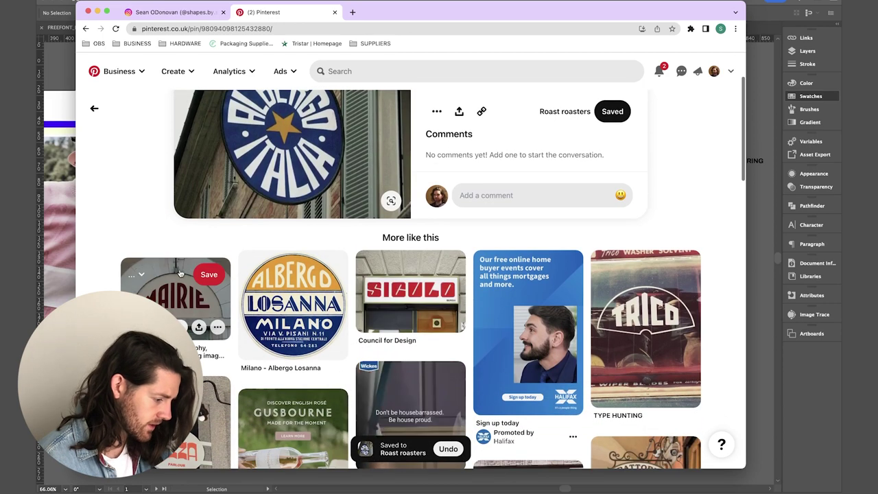
left_click(209, 274)
- Save the TRICO pin to Roast roasters, then pick a board for another lettering pin
scroll(679, 178, "down", 3)
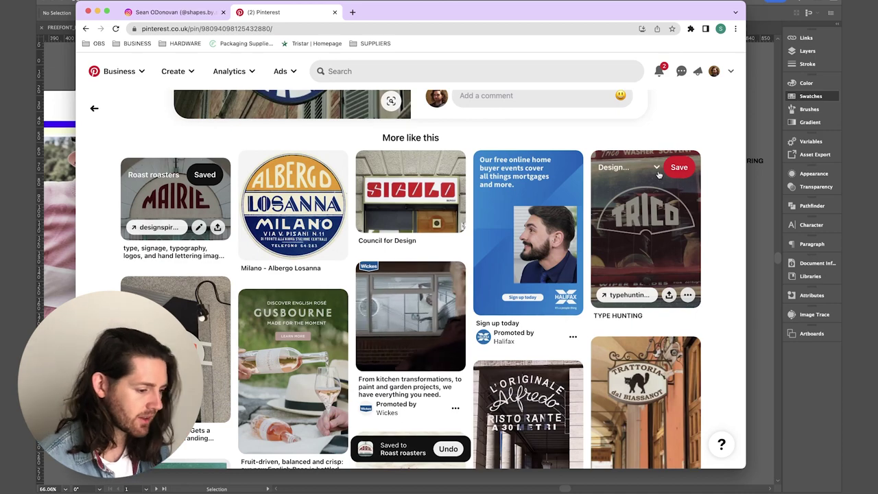
left_click(653, 167)
left_click(621, 298)
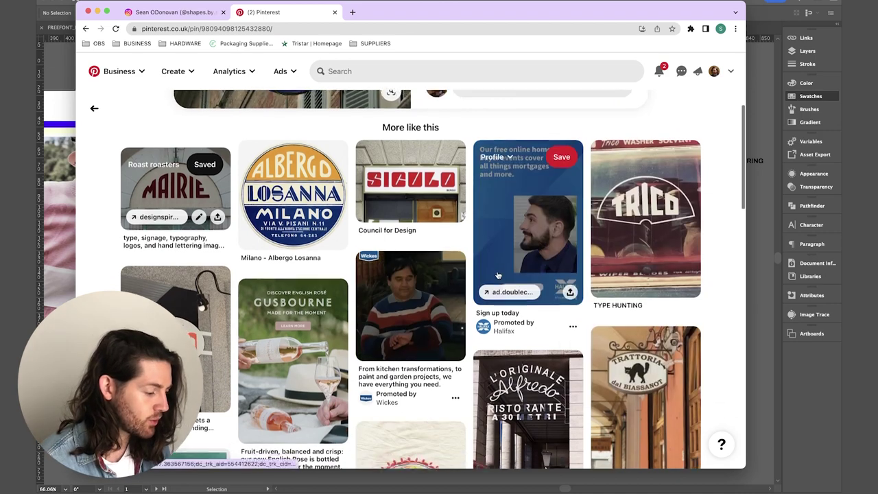
scroll(498, 275, "down", 8)
scroll(498, 275, "down", 10)
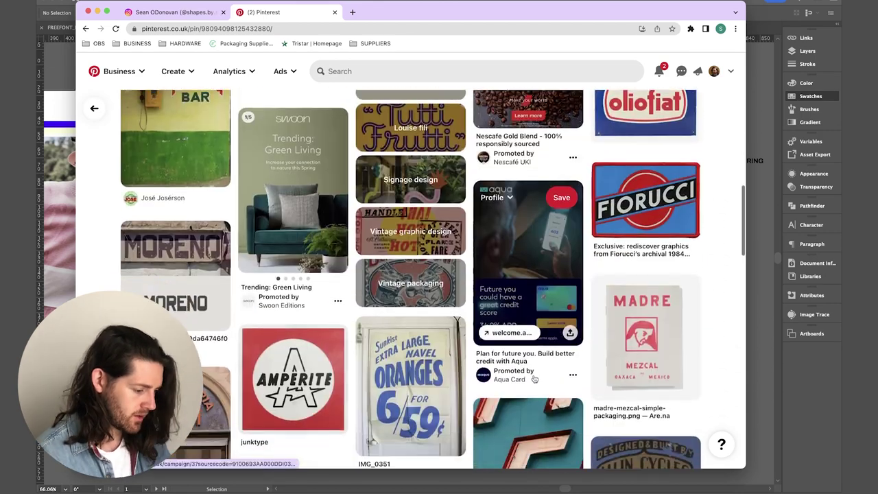
scroll(533, 375, "down", 1)
scroll(541, 309, "up", 3)
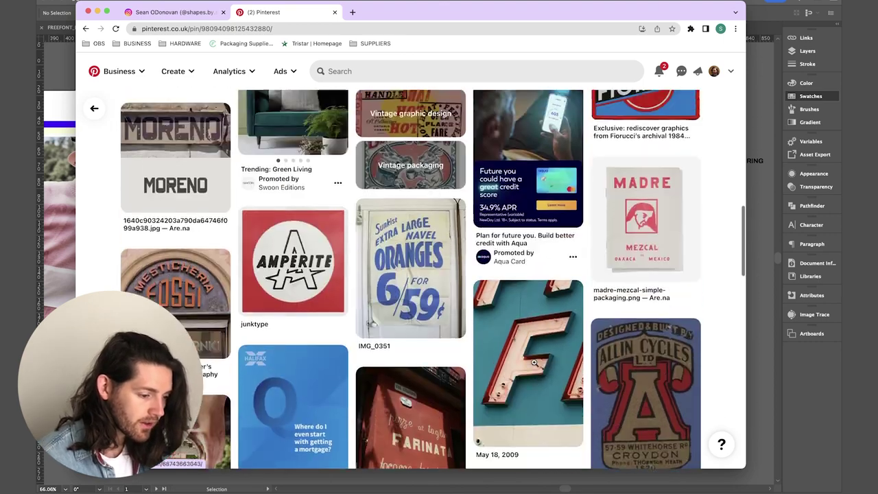
scroll(546, 275, "down", 5)
left_click(548, 232)
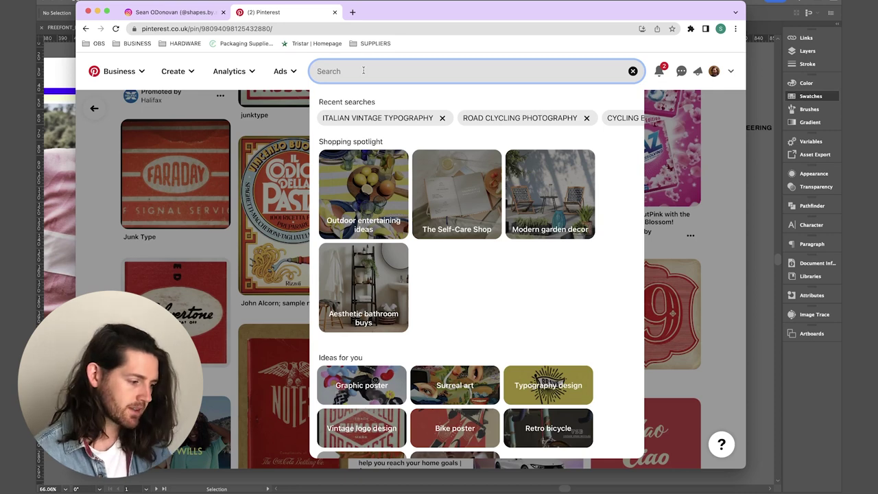
- Search 'MONDERN COLLAGE', open the CRYSTAL BRAS mountain collage pin, and browse More like this
type("COLLAGE")
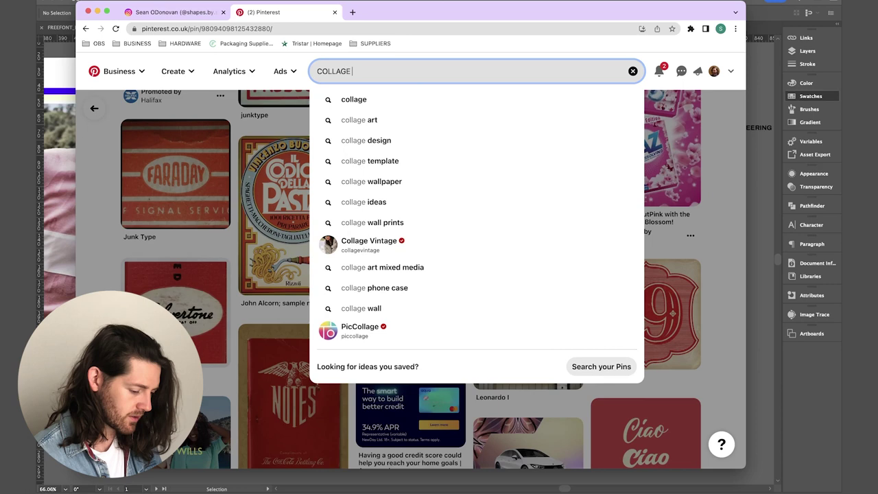
key("super+a")
type("MONDERN COLL")
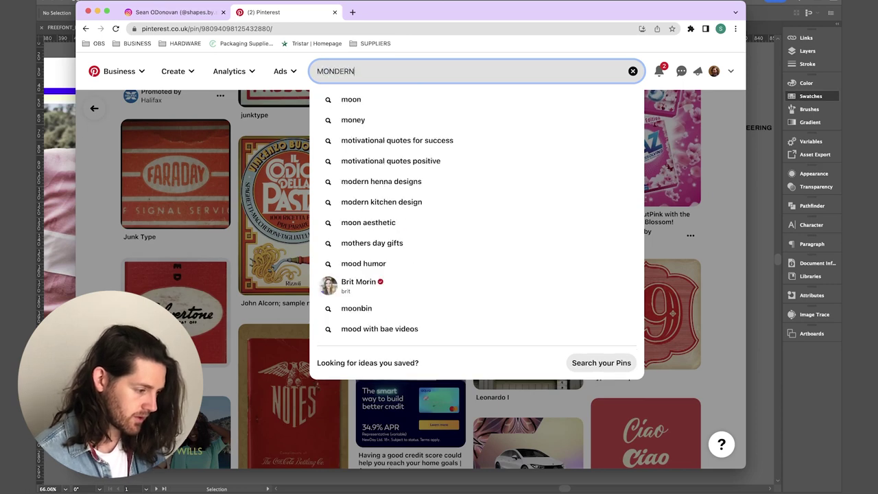
type("AGE")
key("Return")
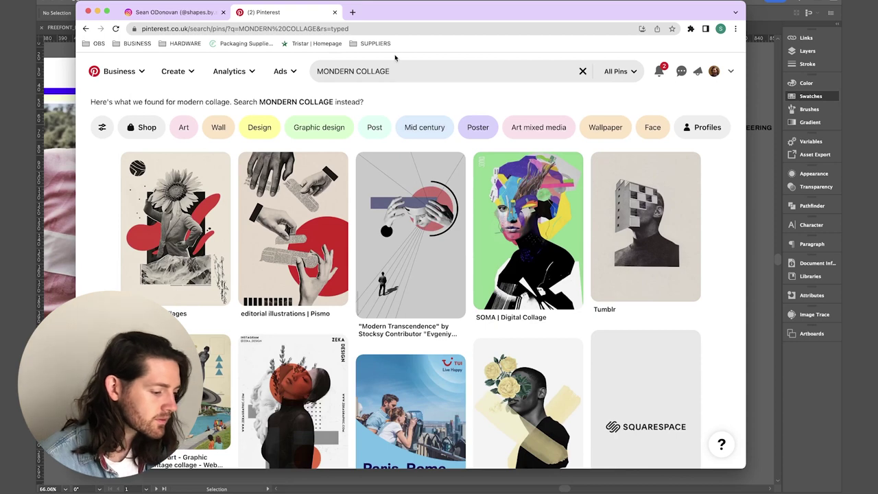
key("super+bracketleft")
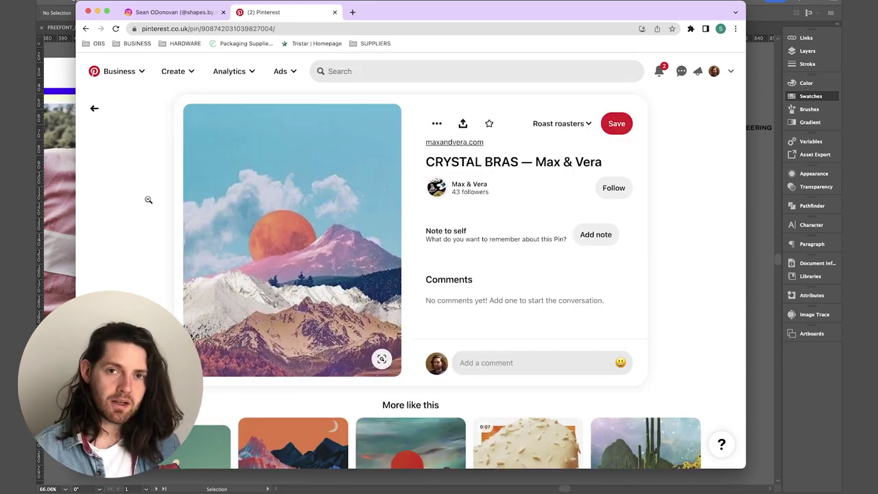
scroll(148, 200, "down", 1)
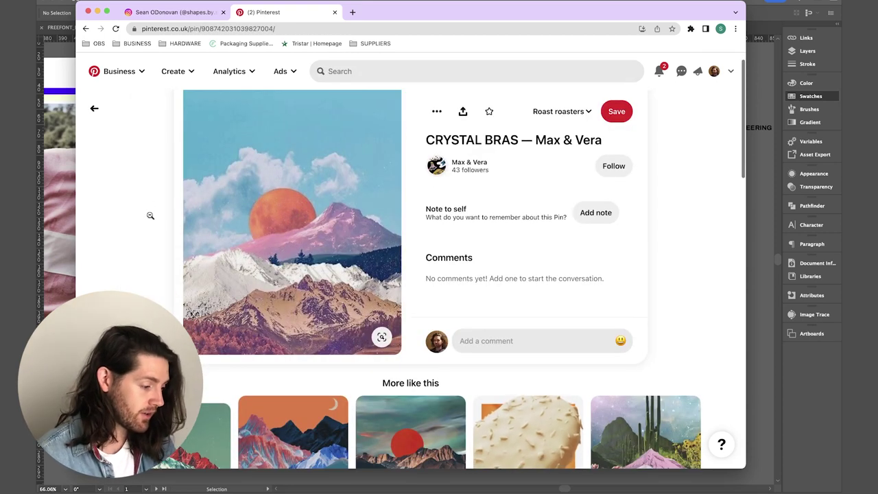
scroll(131, 208, "up", 1)
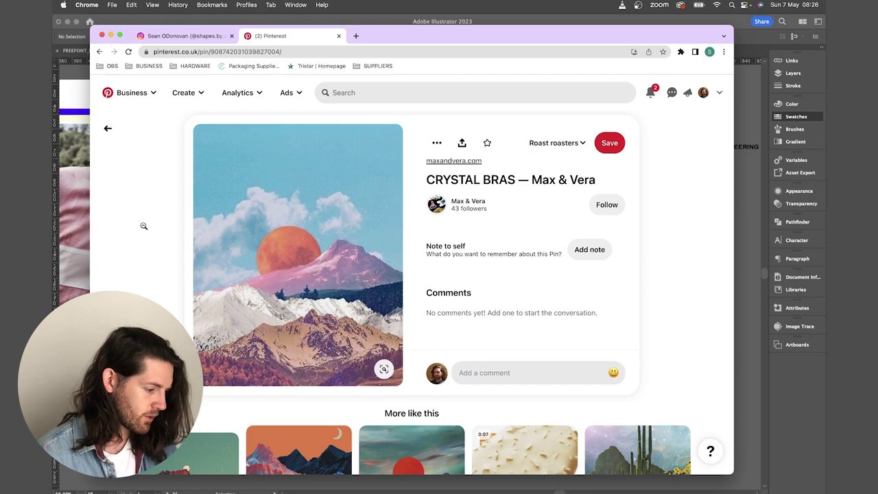
scroll(143, 225, "down", 5)
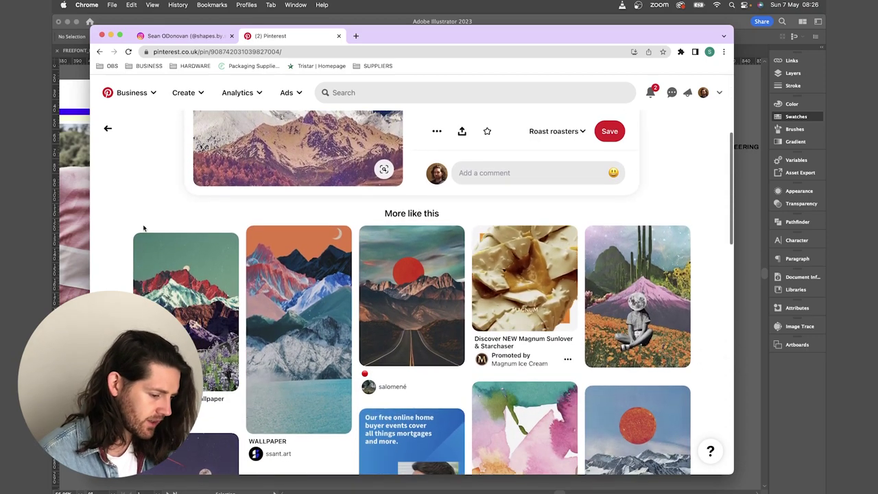
scroll(144, 228, "down", 10)
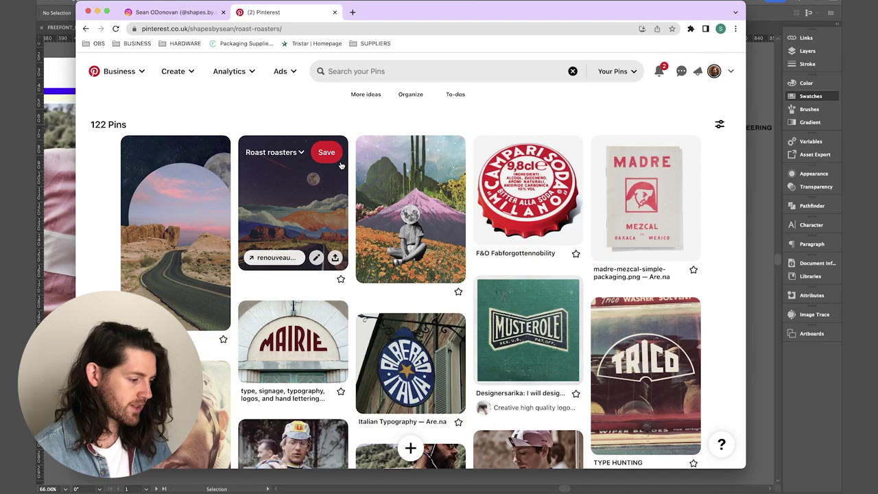
scroll(340, 165, "down", 10)
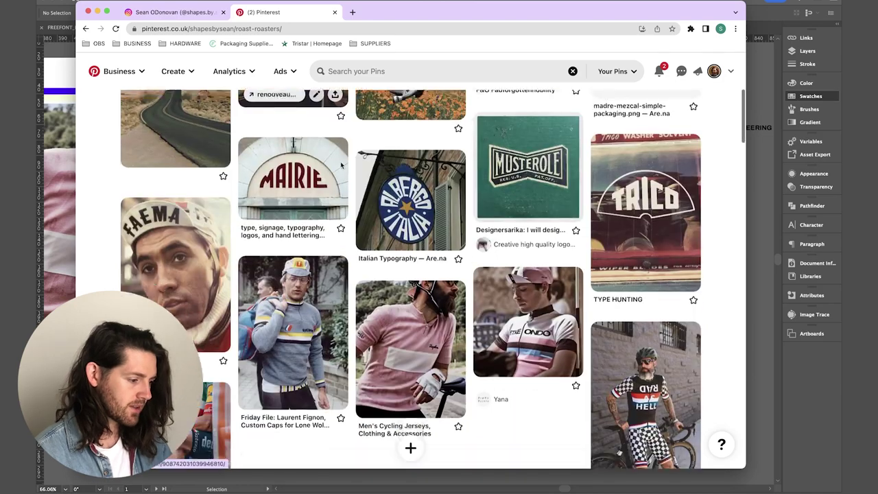
scroll(340, 163, "down", 15)
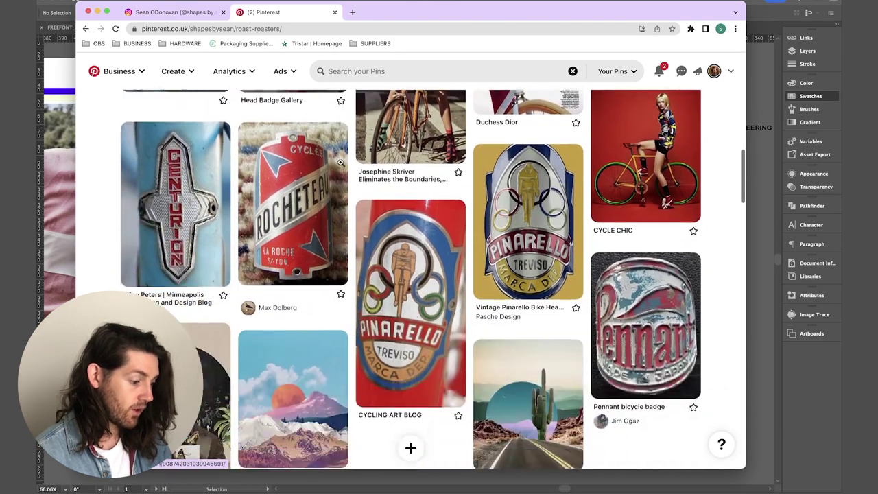
scroll(340, 162, "down", 8)
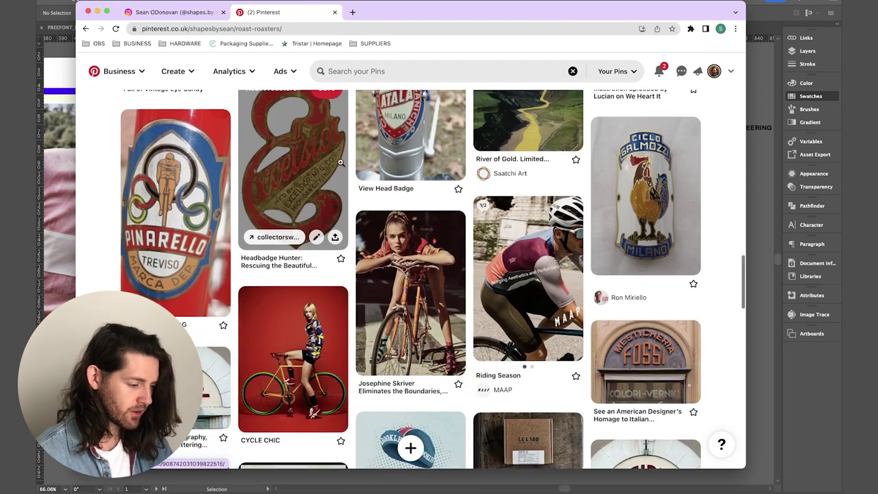
scroll(341, 163, "down", 4)
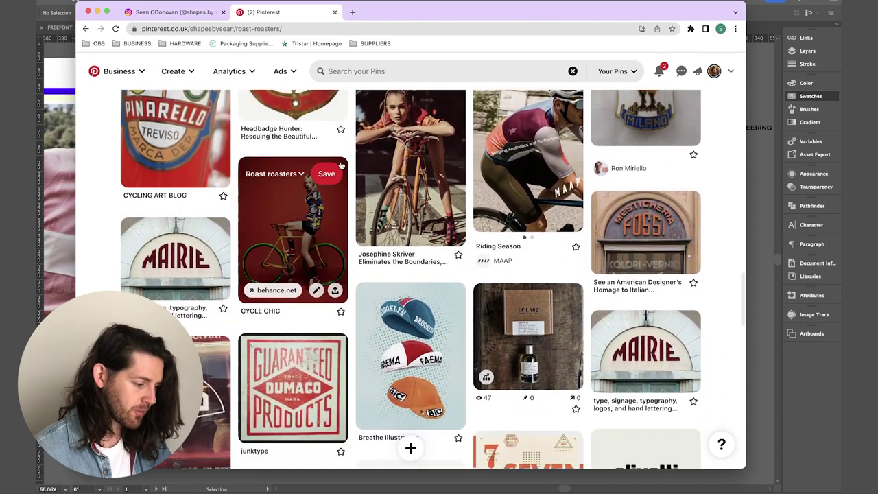
scroll(340, 164, "down", 6)
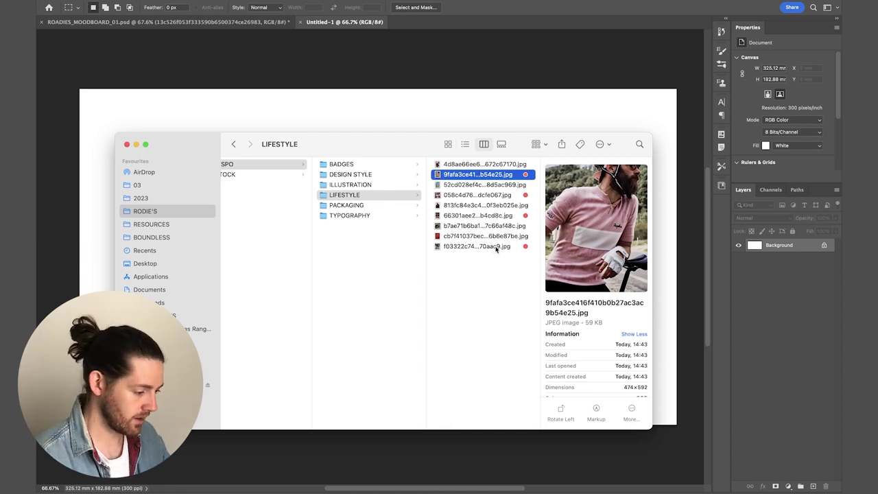
- Drag the f03322 ITALIA jersey photo onto Untitled-1, scaled to 72.73% and shifted left
left_click(496, 248)
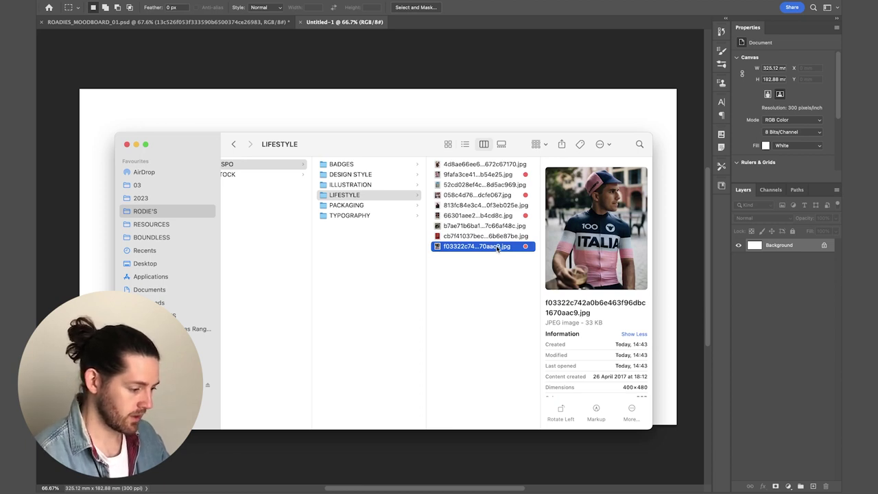
left_click_drag(500, 251, 365, 142)
left_click_drag(509, 101, 476, 149)
left_click_drag(430, 213, 379, 211)
- Commit the photo, then fill a full-height strip on a new layer with black
key("Return")
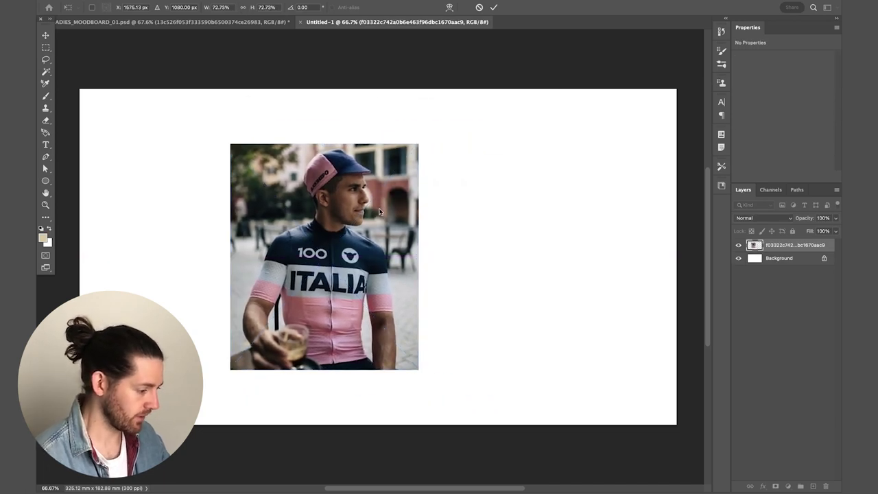
left_click(813, 486)
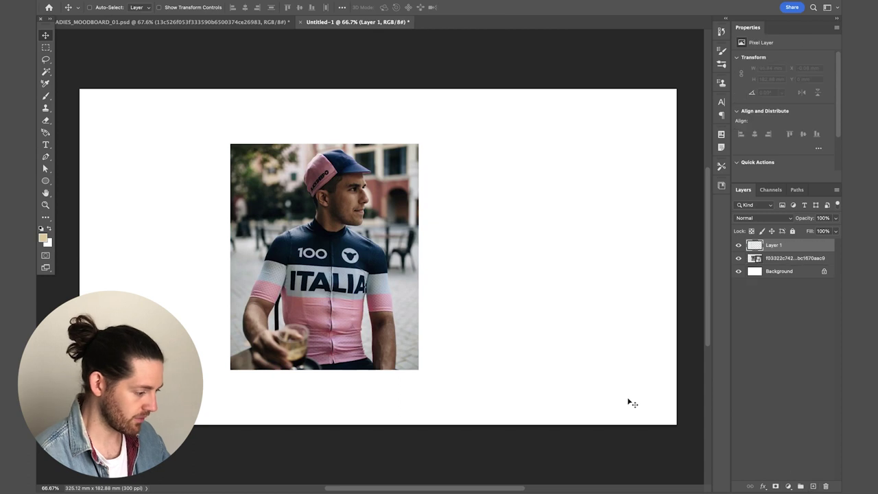
key("m")
left_click_drag(229, 85, 190, 439)
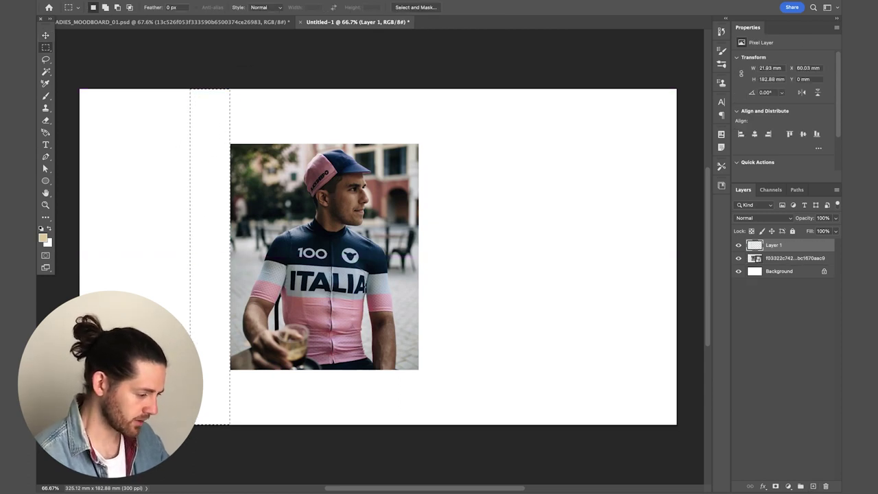
left_click(41, 227)
key("alt+BackSpace")
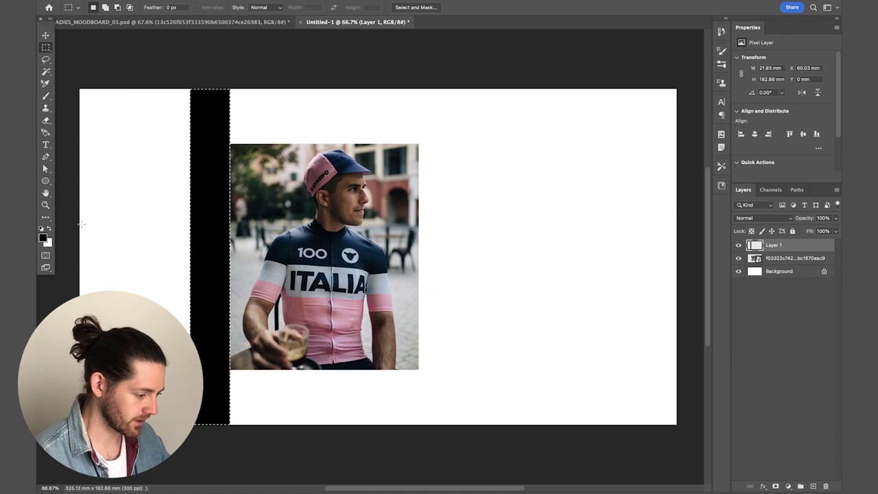
key("super+d")
key("v")
- Set the foreground colour to 090909 and shift the black bar slightly right
left_click(43, 236)
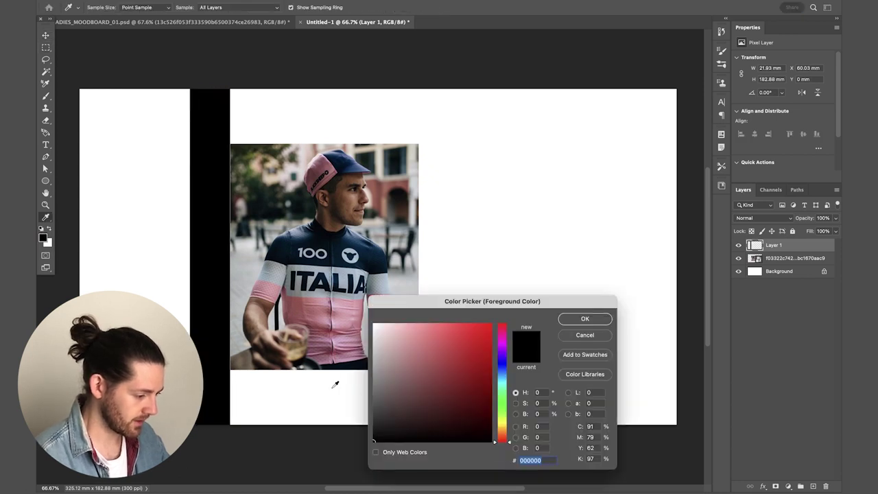
left_click(375, 438)
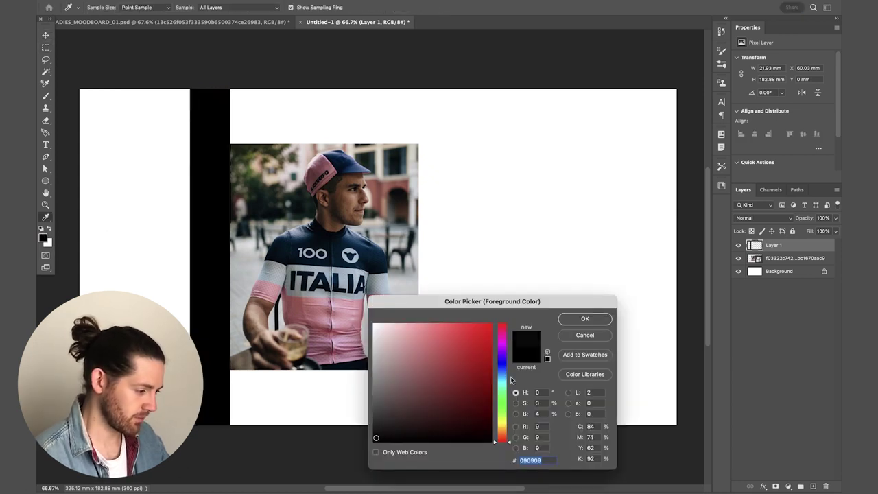
left_click(583, 319)
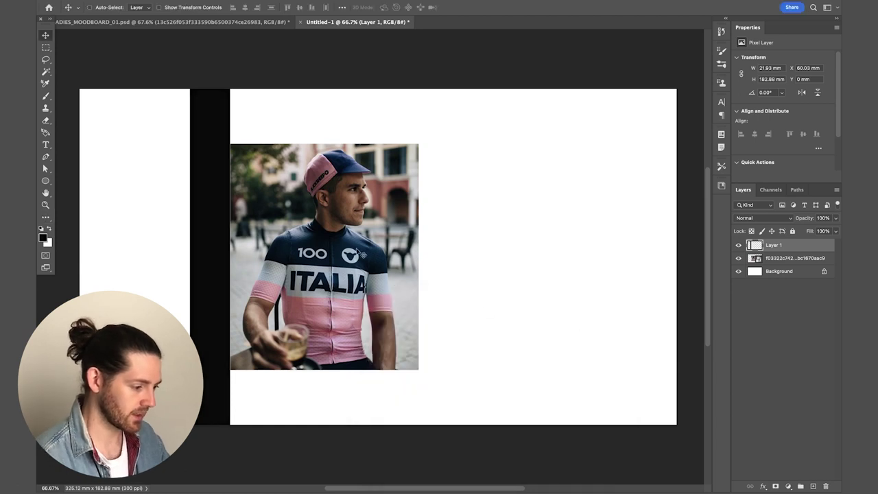
left_click_drag(351, 240, 455, 255)
- Free Transform the cyclist photo larger, moving it up and right
right_click(389, 241)
left_click(398, 243)
key("ctrl+t")
left_click_drag(406, 282, 420, 274)
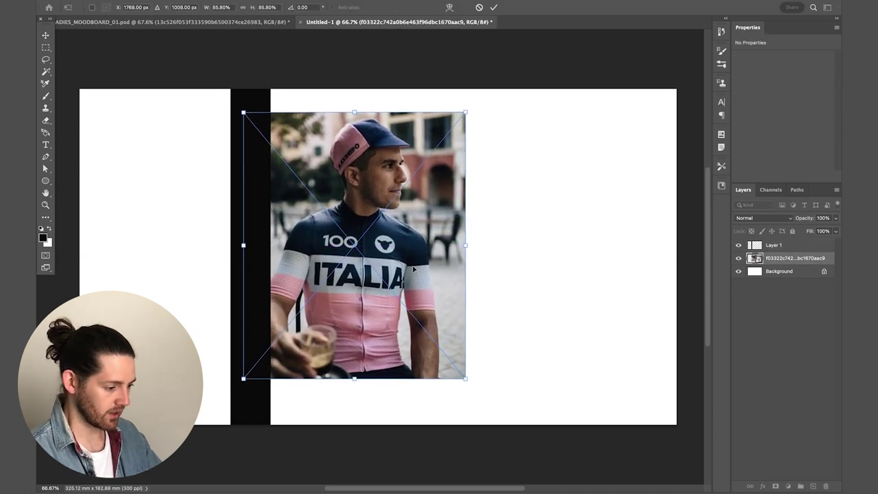
key("Return")
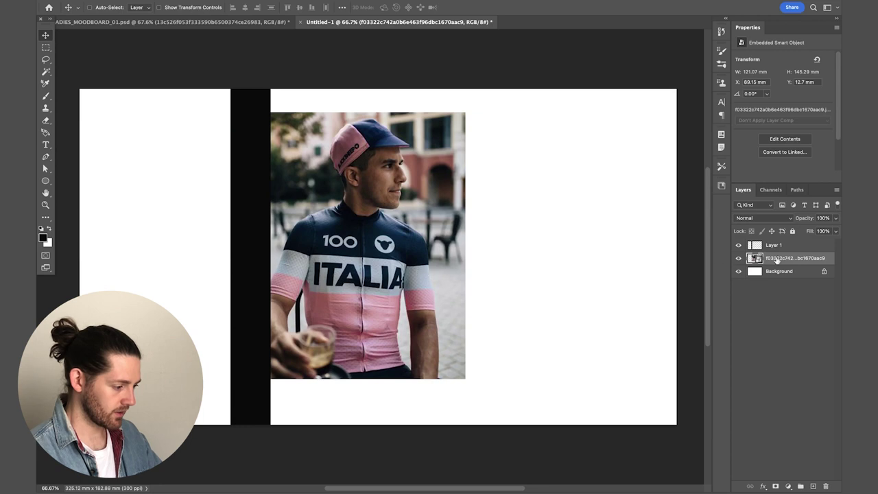
- Duplicate the black bar on Layer 1 and widen the copy toward the left edge
left_click(775, 246)
left_click_drag(803, 246, 802, 263, "alt")
left_click_drag(542, 249, 501, 249)
key("super+t")
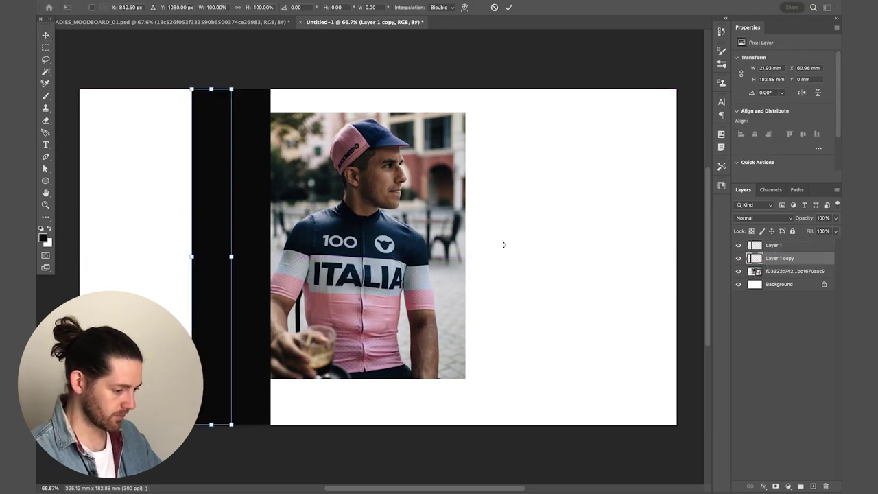
left_click_drag(195, 257, 81, 256)
- Fill the widened bar with sampled jersey pink, then refill it with lighter f1c5d0
key("Return")
key("i")
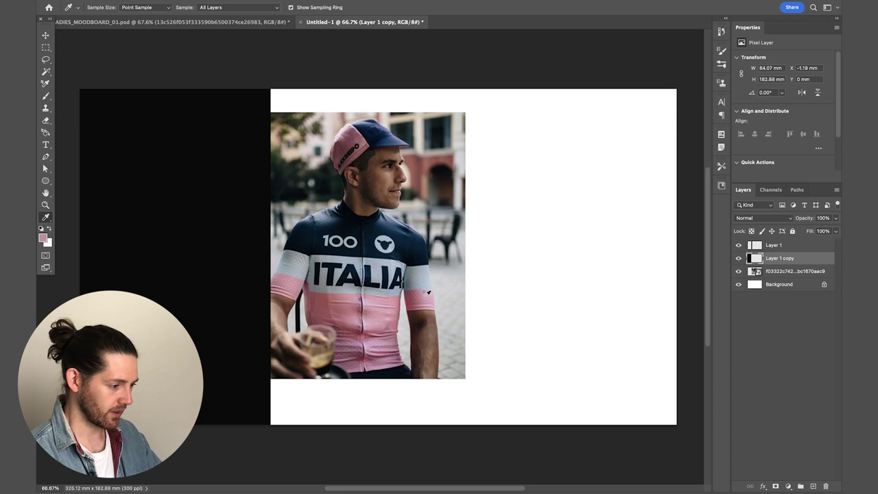
key("shift+alt+BackSpace")
left_click(43, 239)
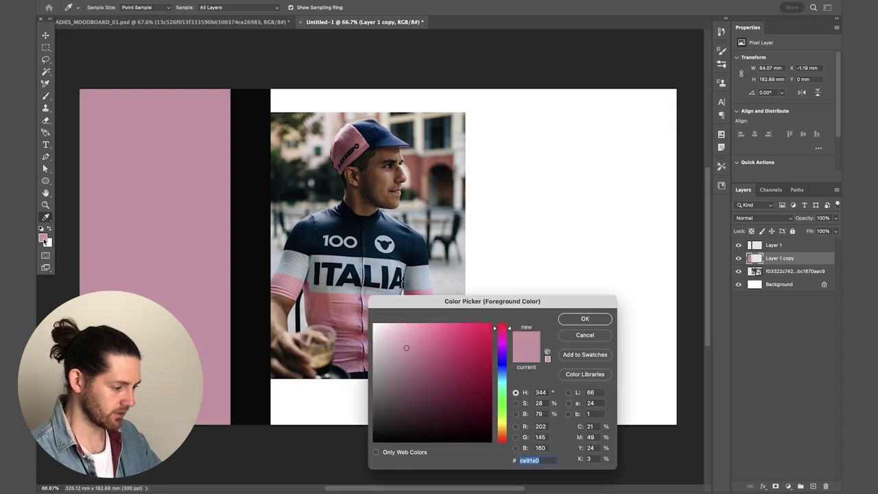
left_click_drag(408, 324, 394, 330)
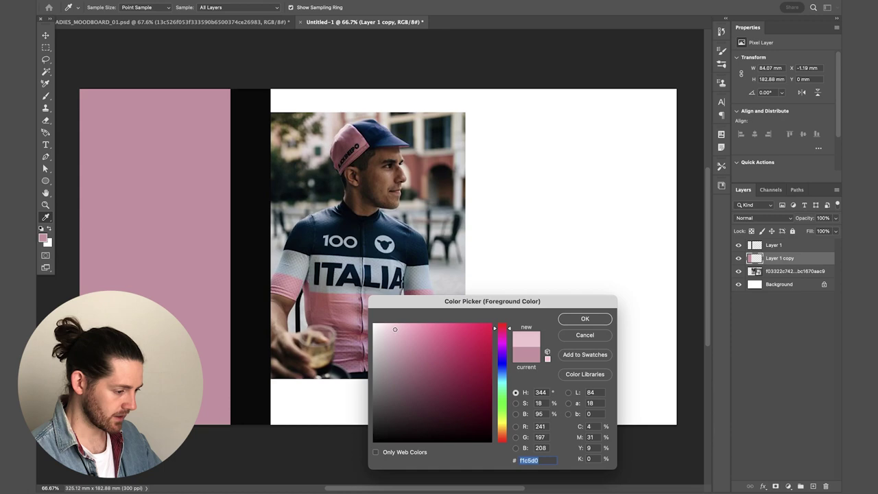
left_click(577, 319)
key("shift+alt+BackSpace")
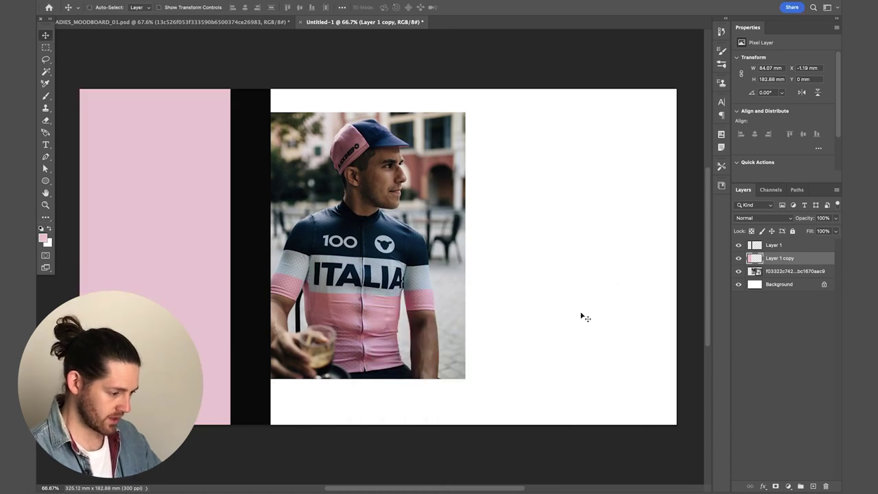
- Place vina_nh.jpg from the PACKAGING folder and move its layer above Layer 1
key("super+Tab")
left_click(402, 205)
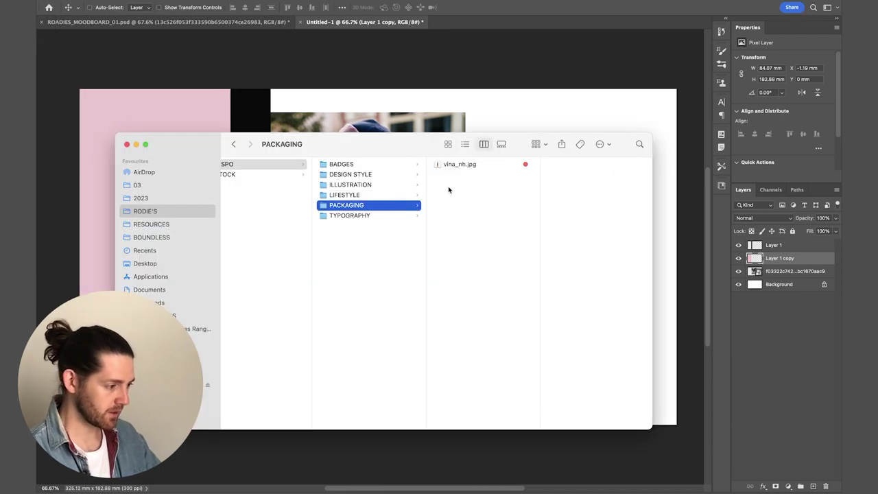
left_click(470, 165)
left_click_drag(495, 168, 406, 121)
key("Return")
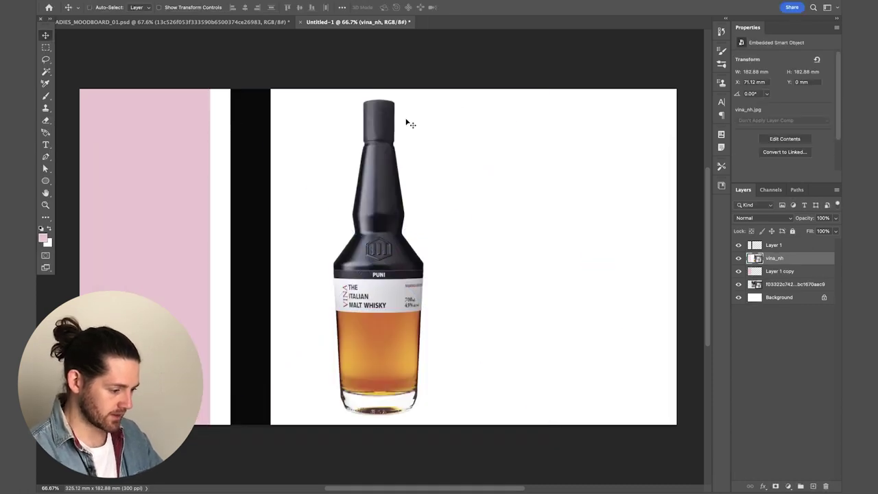
left_click_drag(779, 260, 778, 245)
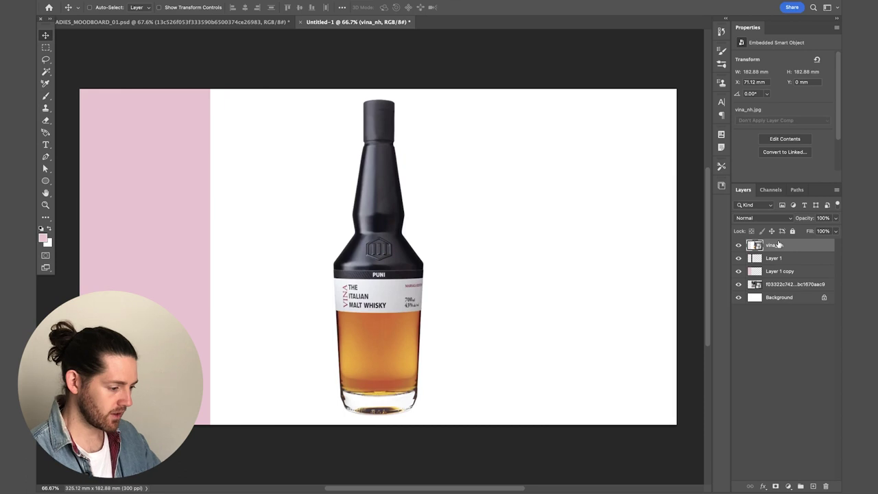
- Mask the bottle out with Select > Subject and move it left over the black bar
left_click(233, 0)
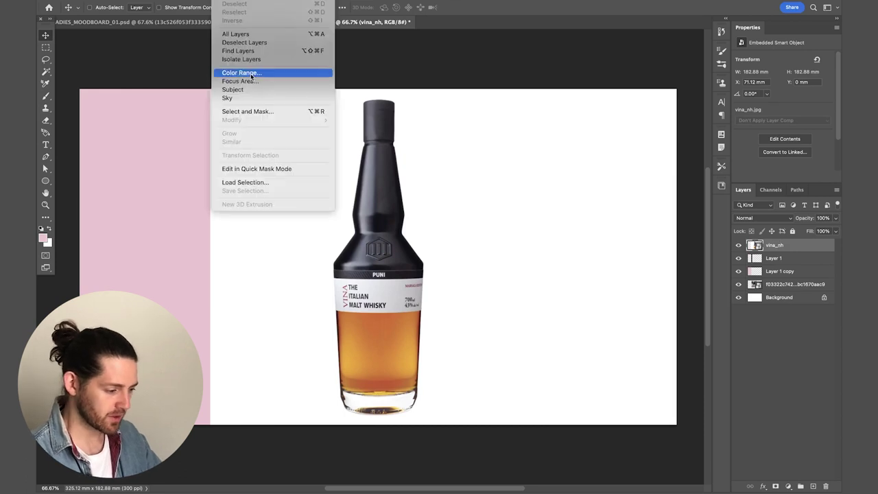
left_click(274, 72)
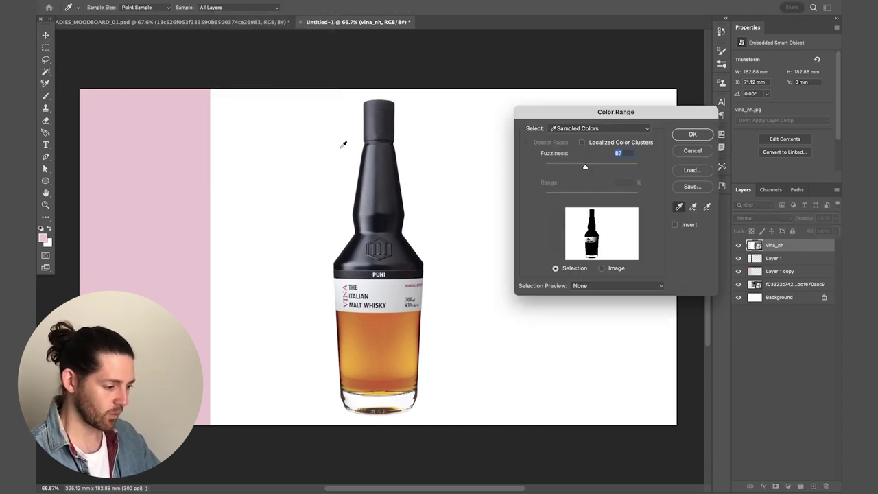
left_click(342, 146)
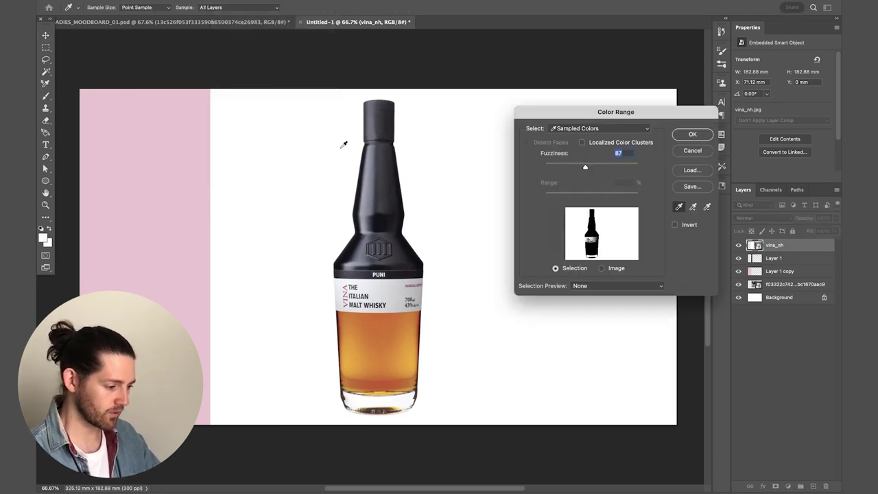
left_click(698, 150)
left_click(233, 0)
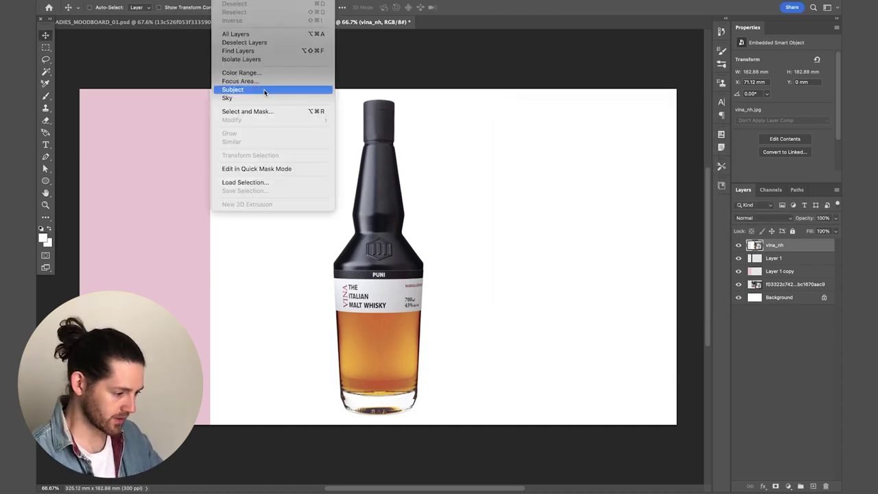
left_click(265, 89)
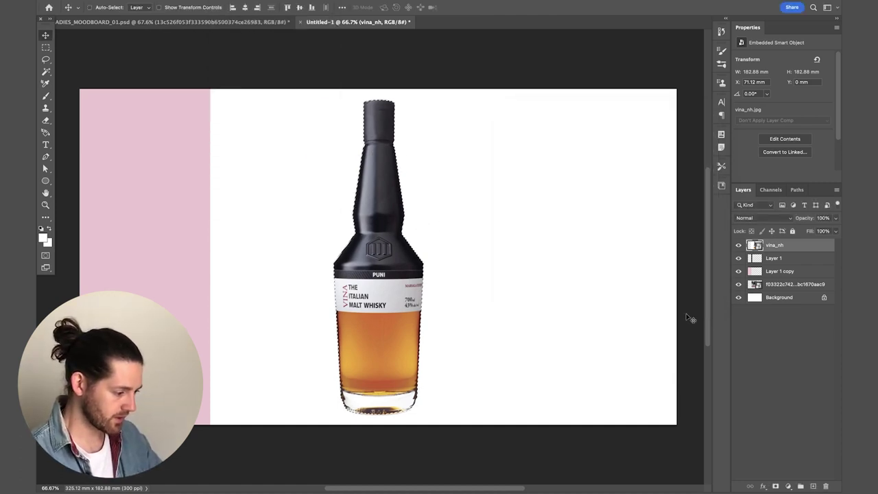
left_click(776, 487)
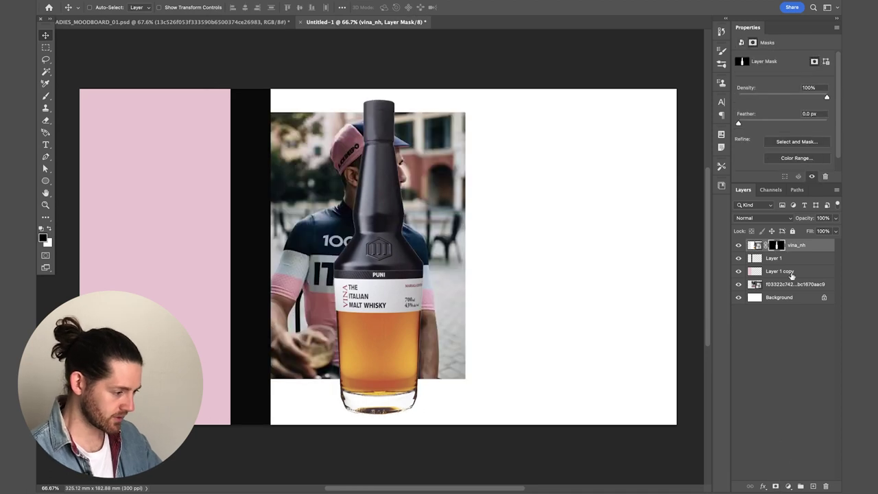
left_click(754, 245)
left_click_drag(477, 309, 347, 306)
- Give the whisky bottle a drop shadow at 76% opacity
left_click(763, 485)
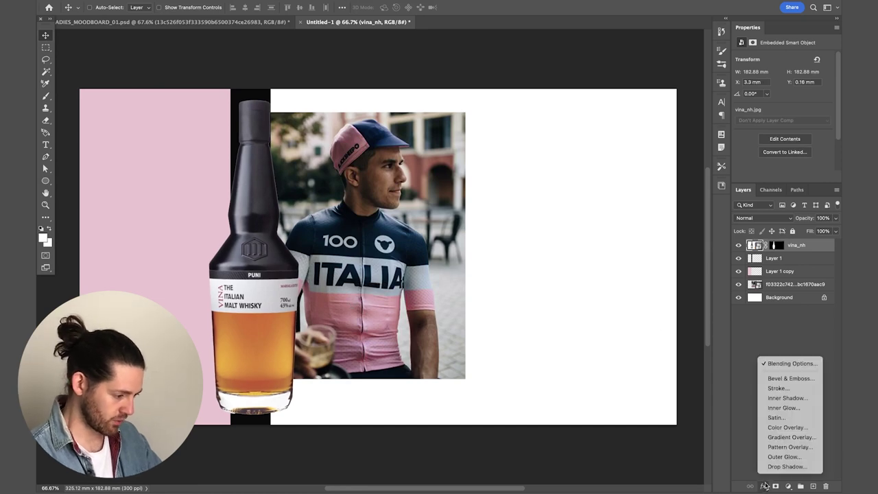
left_click(785, 467)
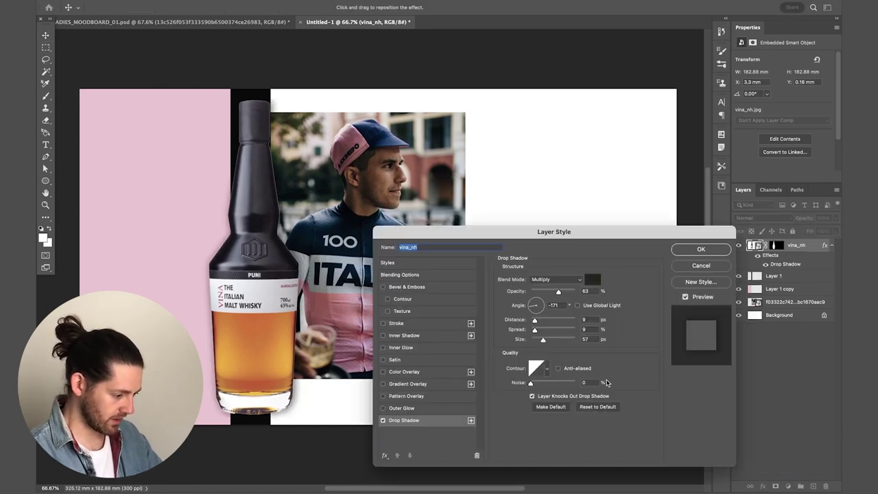
left_click_drag(559, 291, 565, 292)
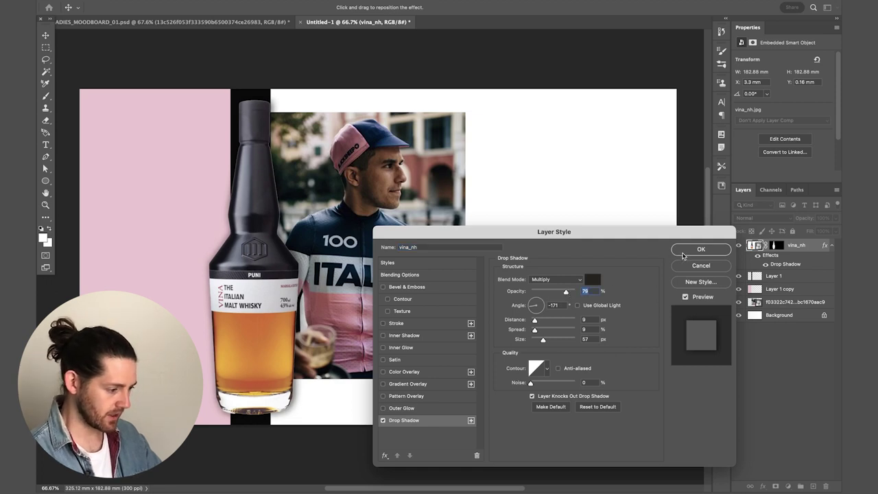
left_click(683, 254)
- Add a new layer clipped to the bottle and set up a soft 220 px black brush
left_click(813, 485)
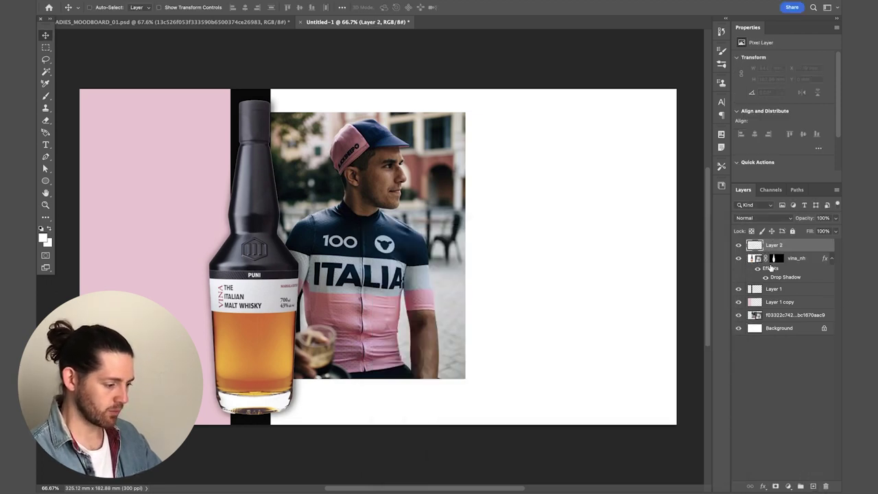
left_click(776, 251, "alt")
key("b")
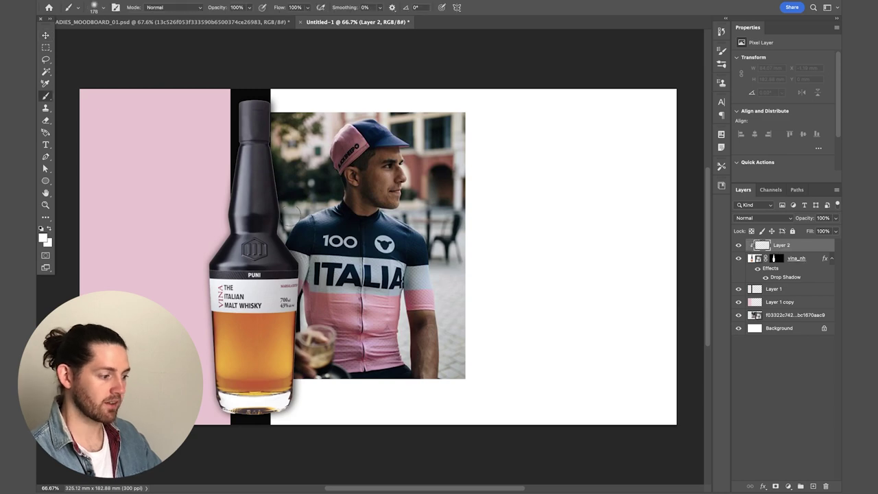
left_click(40, 229)
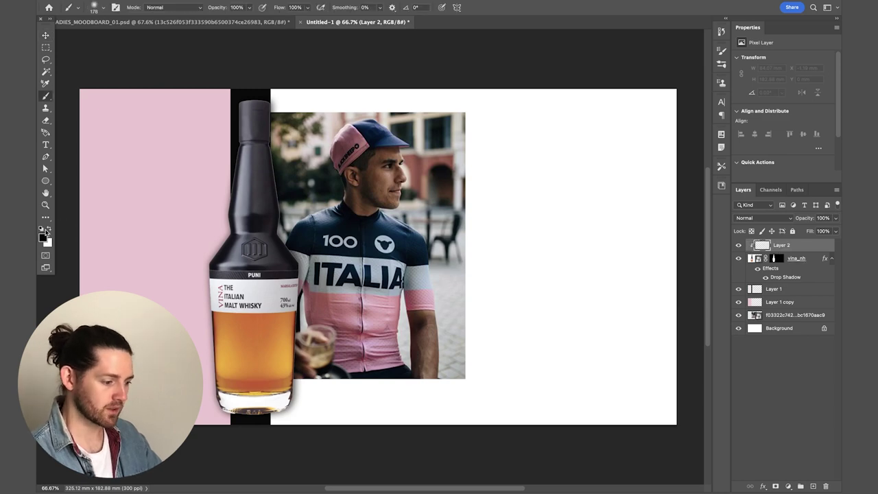
right_click(267, 195)
left_click_drag(349, 218, 362, 216)
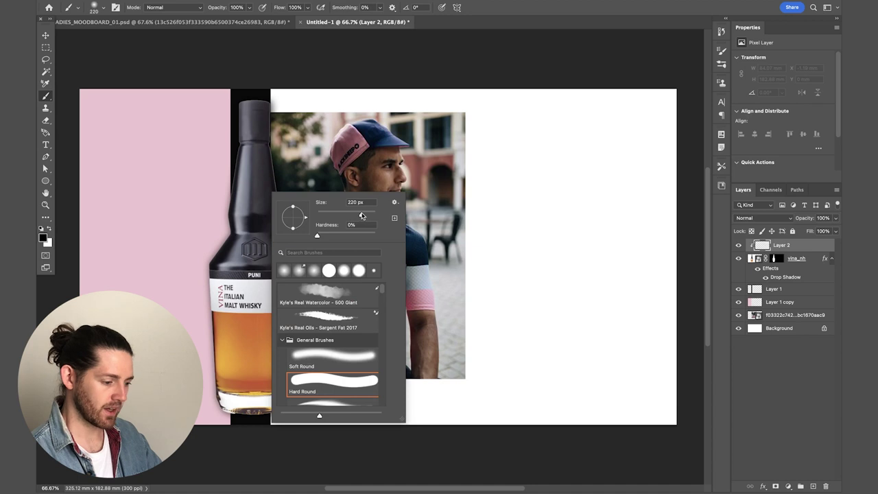
left_click(291, 104)
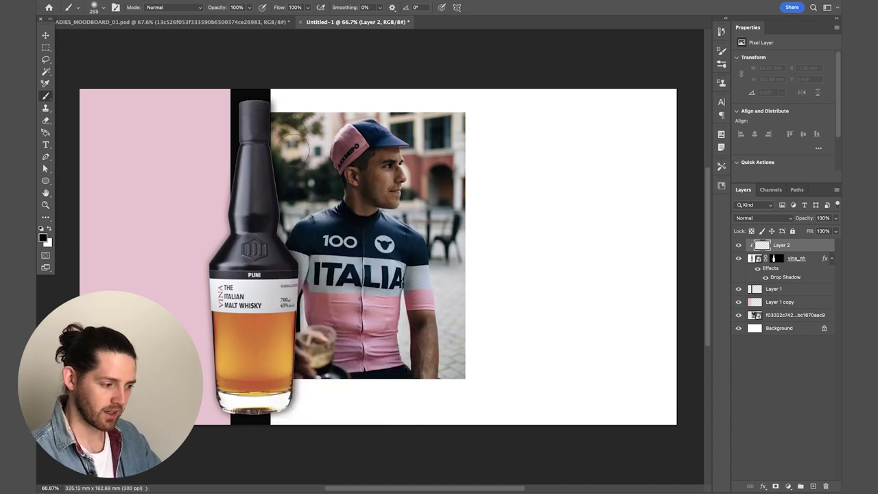
- Paint soft shading down the bottle and set the shading layer to Multiply
mouse_move(295, 163)
left_mouse_down()
mouse_move(295, 186)
mouse_move(310, 210)
left_mouse_up()
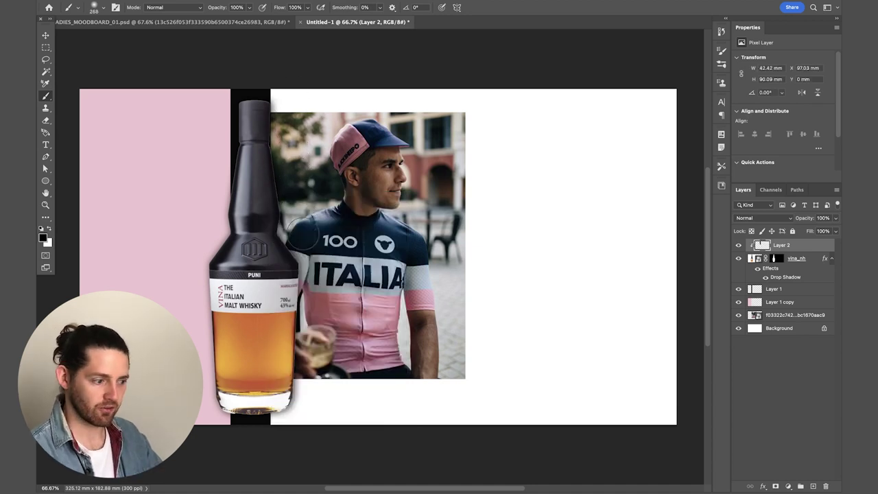
left_click_drag(315, 240, 313, 414)
left_click(764, 218)
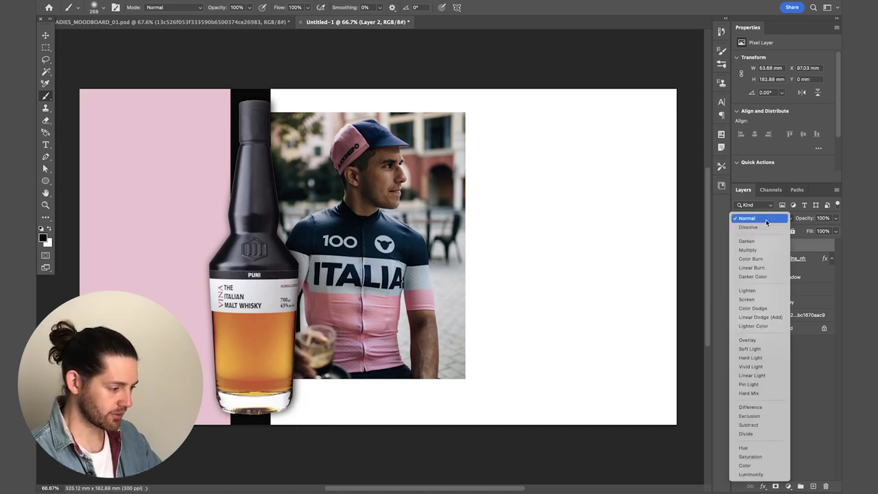
left_click(751, 247)
- Place the Marne and Atala badge images from BADGES and shrink Atala onto the pink bar
key("v")
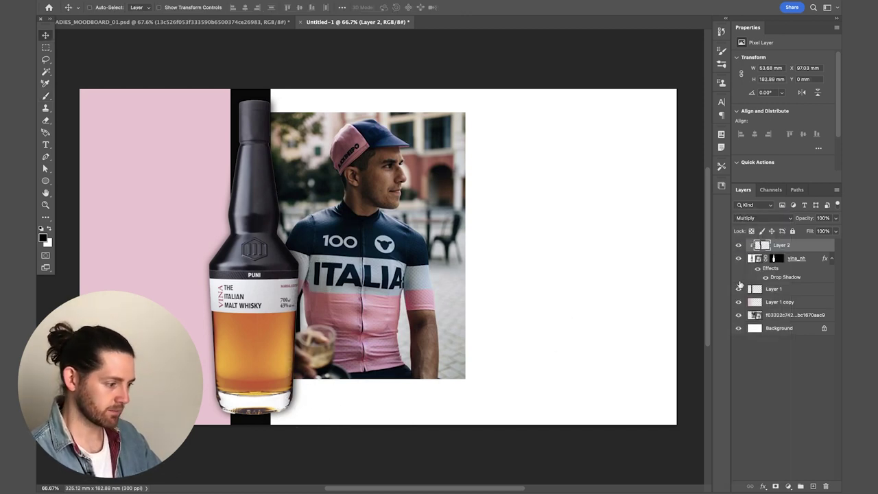
left_click(165, 474)
left_click(392, 166)
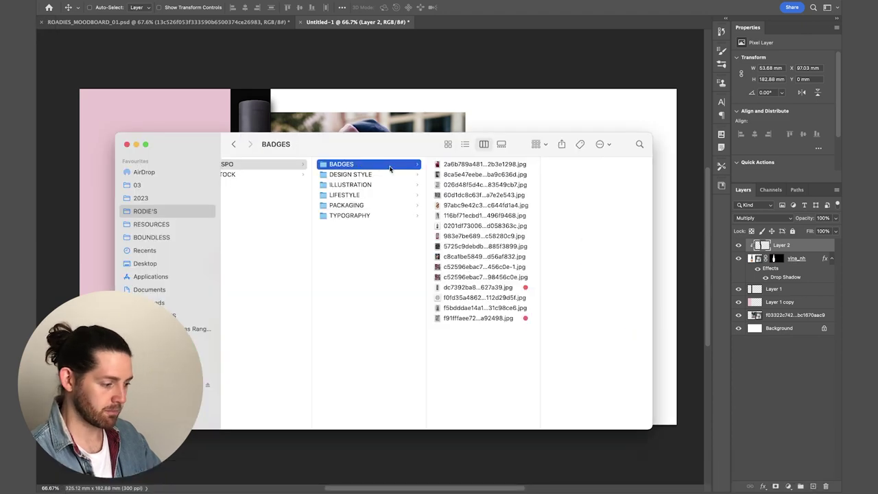
left_click(506, 288)
left_click(501, 318)
left_click_drag(505, 293, 506, 116)
key("Return")
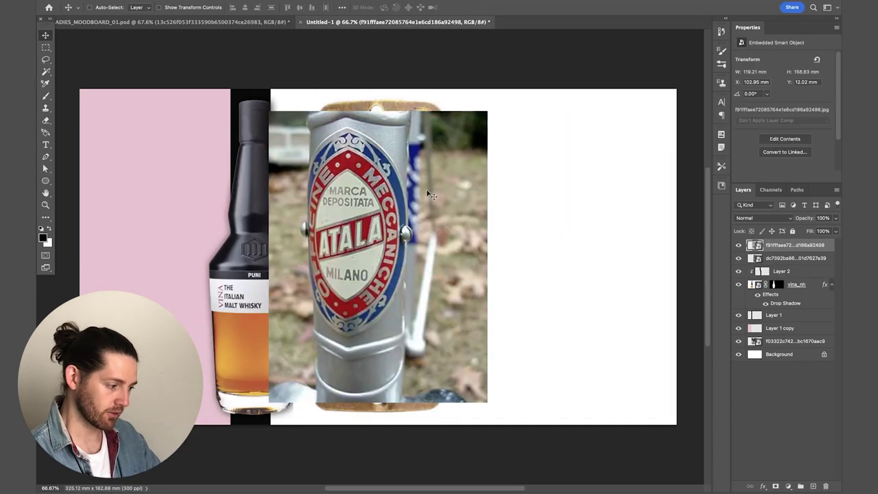
left_click_drag(427, 190, 196, 171)
left_click_drag(206, 233, 124, 202)
key("Return")
- Mask the Marne badge to its outline and shrink it beside the Atala badge
left_click(320, 198, "ctrl")
right_click(320, 198)
left_click(274, 43)
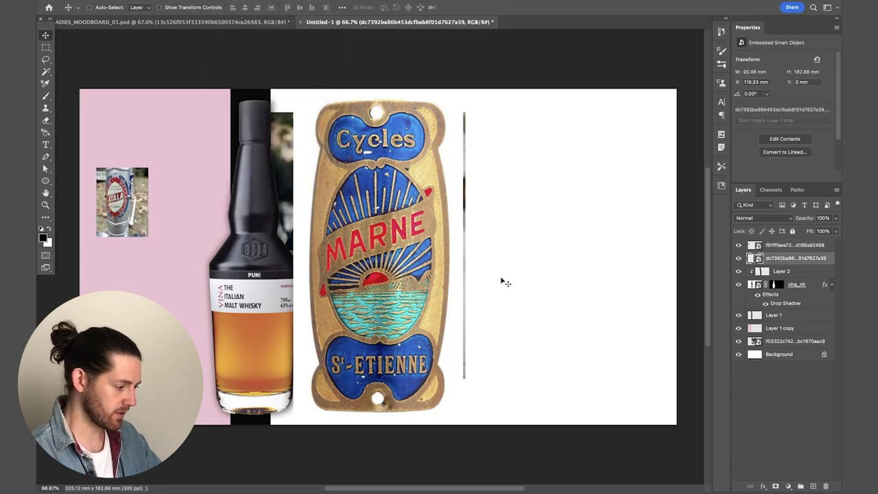
key("ctrl+t")
left_click_drag(511, 245, 204, 198)
key("Return")
- Bring the Marne layer to the top, shift both badges left, and draw a text box below the photo
key("ctrl+]")
left_click_drag(426, 244, 410, 248)
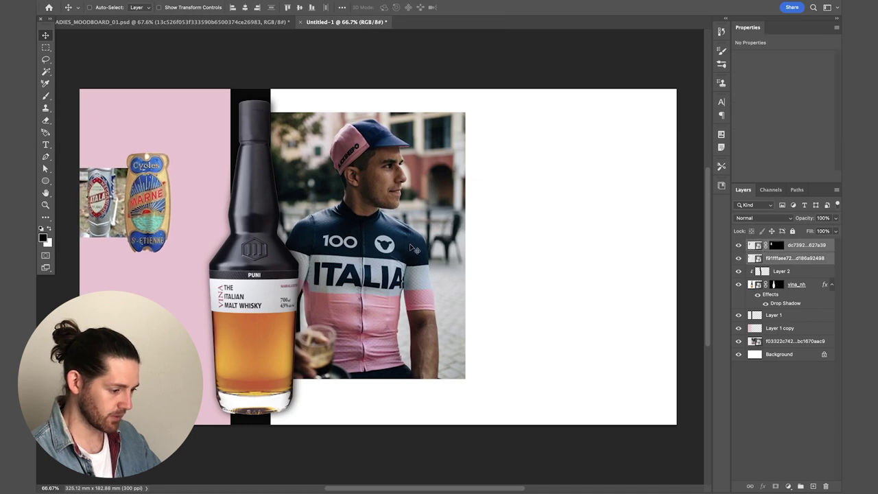
key("t")
left_click_drag(314, 390, 659, 415)
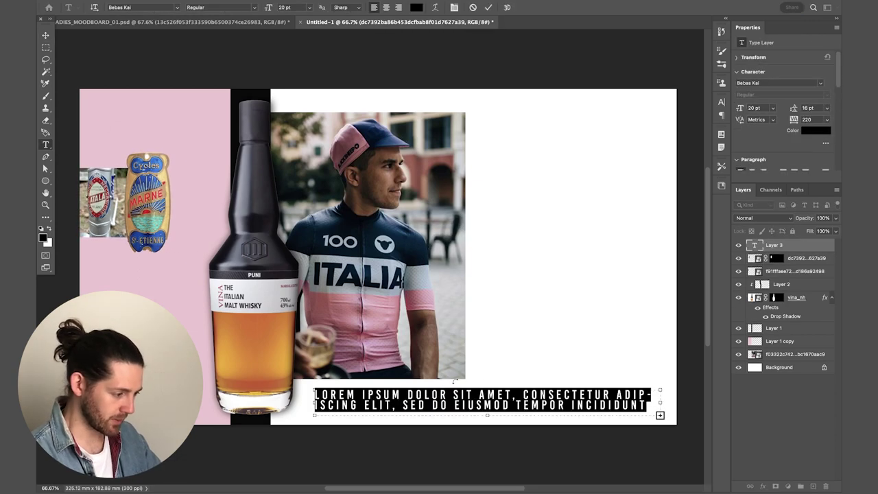
- Type 'ADVENTUROUS - INCLUSI' and 'EFFORTLESS CHIC' into the caption, checking the brief's keyword list
type("ADVENTUROUS")
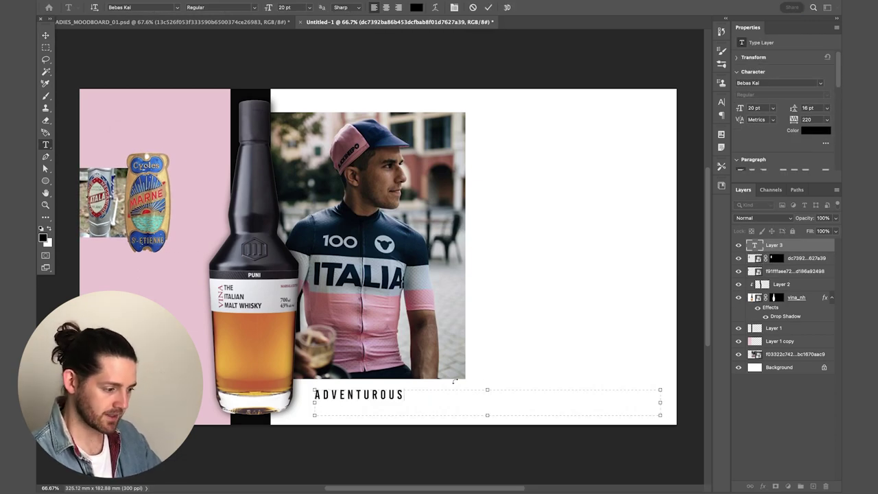
type(" - INCLUSIVE -")
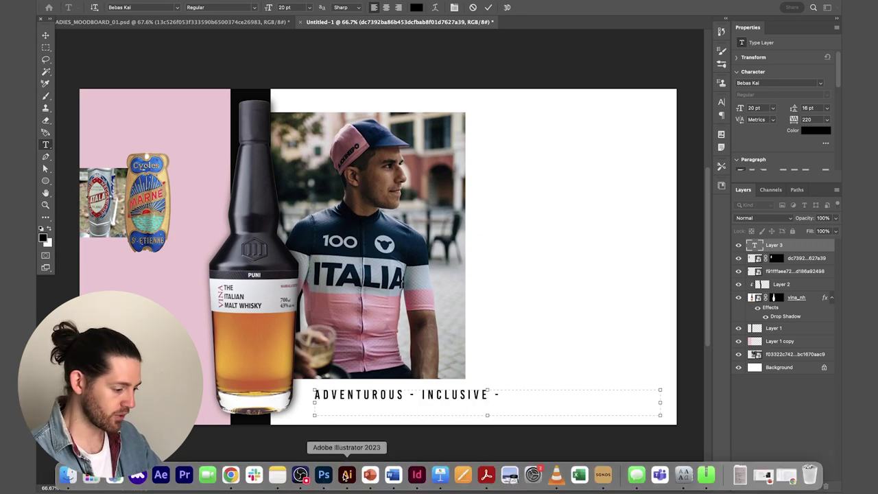
left_click(353, 473)
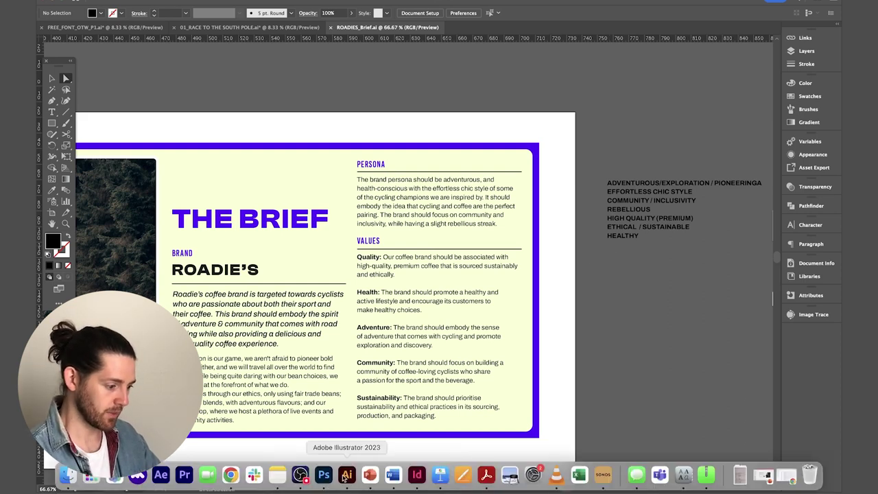
left_click(295, 473)
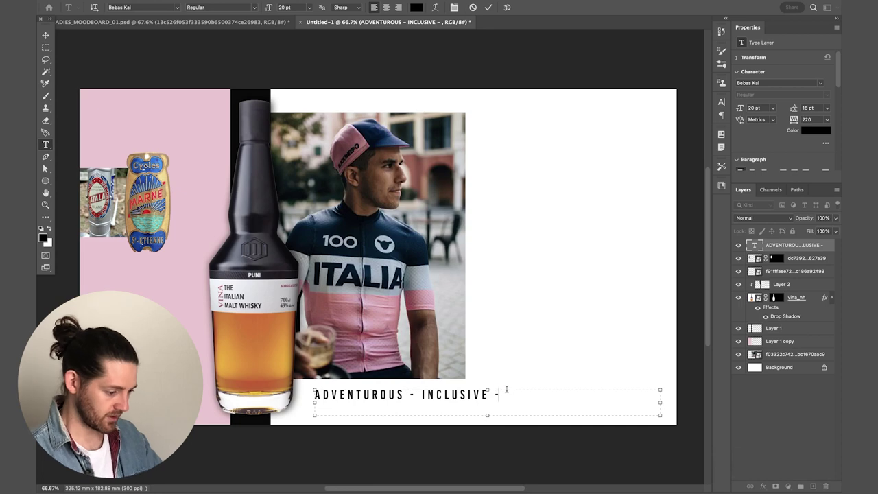
type("EFFORTLESS")
type(" CHIC - PIONEERING")
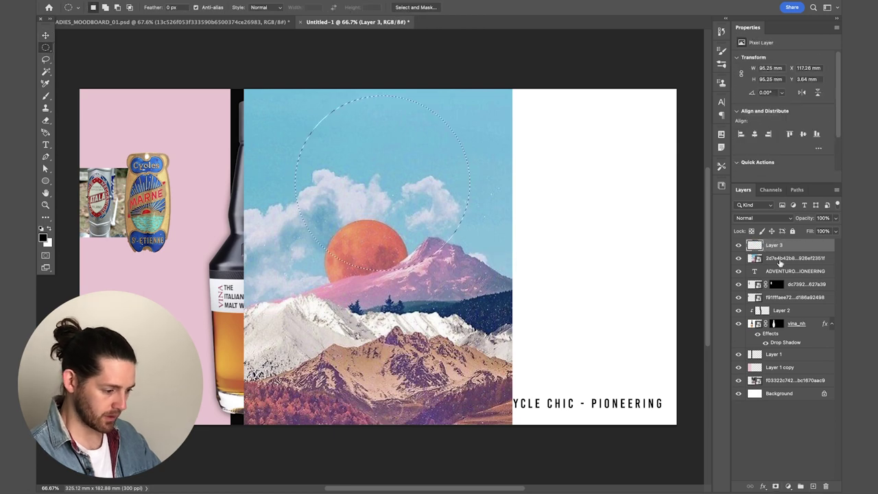
- Mask the mountain image into an arch and shrink it beside the cyclist photo
left_click(796, 258)
left_click(775, 486)
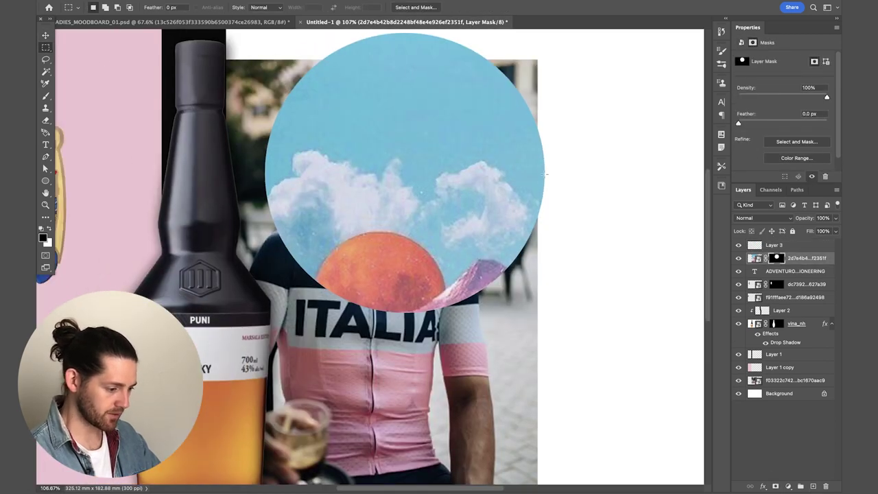
key("ctrl+z")
key("ctrl+0")
key("ctrl+t")
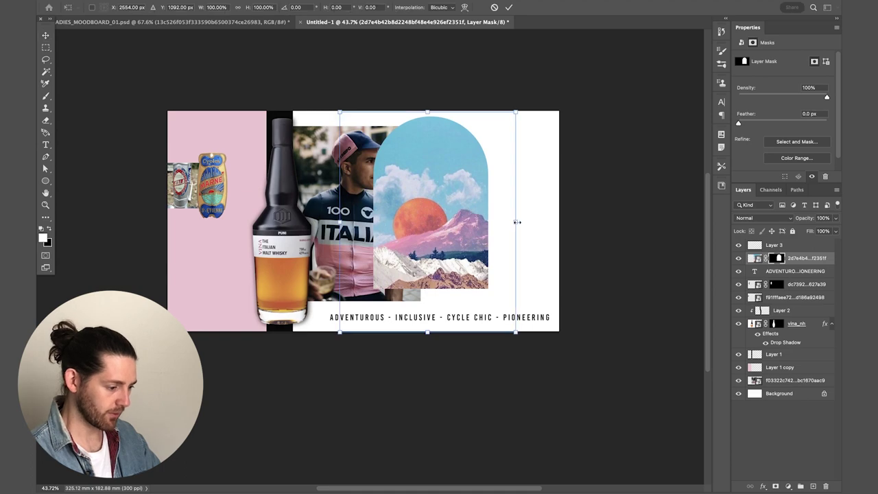
left_click_drag(517, 222, 469, 218)
key("Return")
- Place the Univers badge image from the design style folder onto the board
left_click(203, 476)
left_click(501, 196)
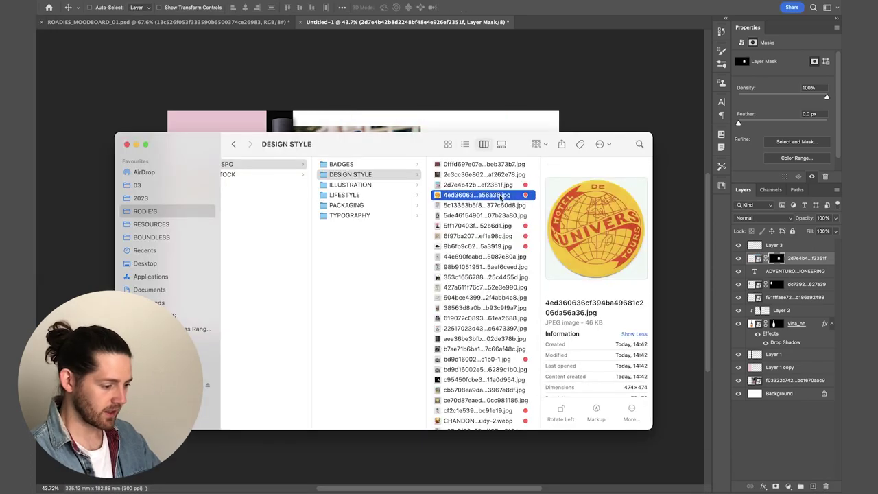
left_click_drag(509, 195, 364, 233)
key("Return")
key("w")
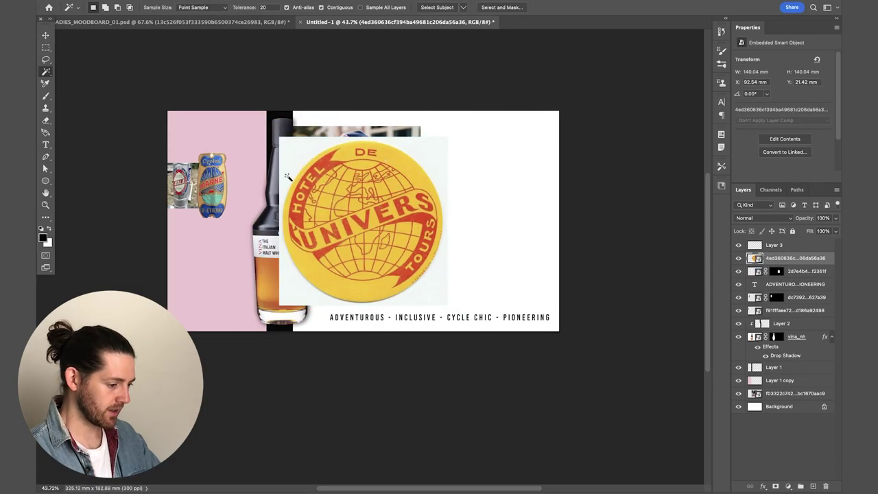
key("ctrl+0")
- Mask the Univers badge round, shrink it and move it right, then shrink the Brooklyn cap lower right
left_click(226, 0)
left_click(243, 90)
left_click(775, 486)
key("ctrl+t")
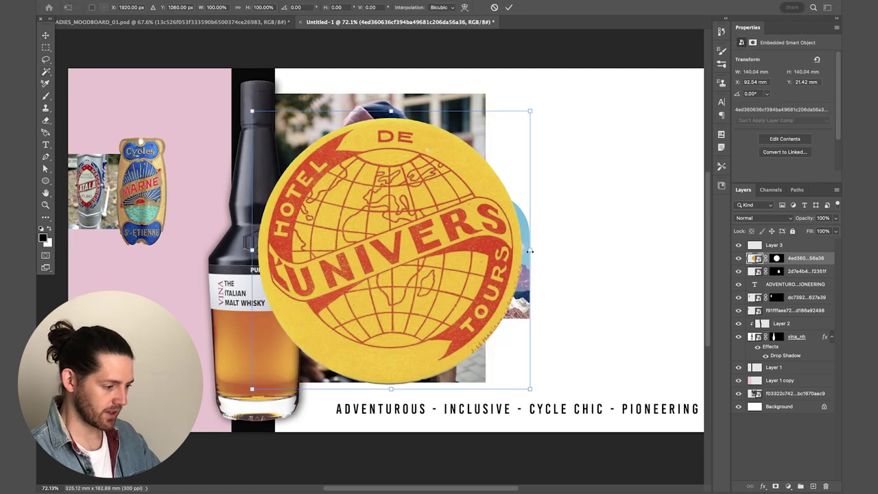
left_click_drag(274, 108, 409, 226)
left_click_drag(425, 240, 583, 295)
key("Return")
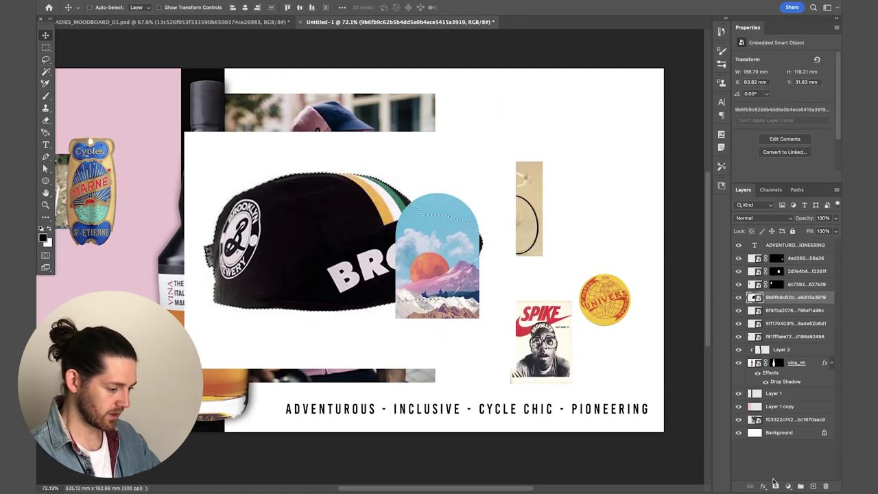
key("ctrl+t")
left_click_drag(432, 236, 535, 360)
key("Return")
- Add the desert cactus image masked to a circle, halved, and tucked behind the whisky bottle
left_click(446, 275)
left_click(190, 474)
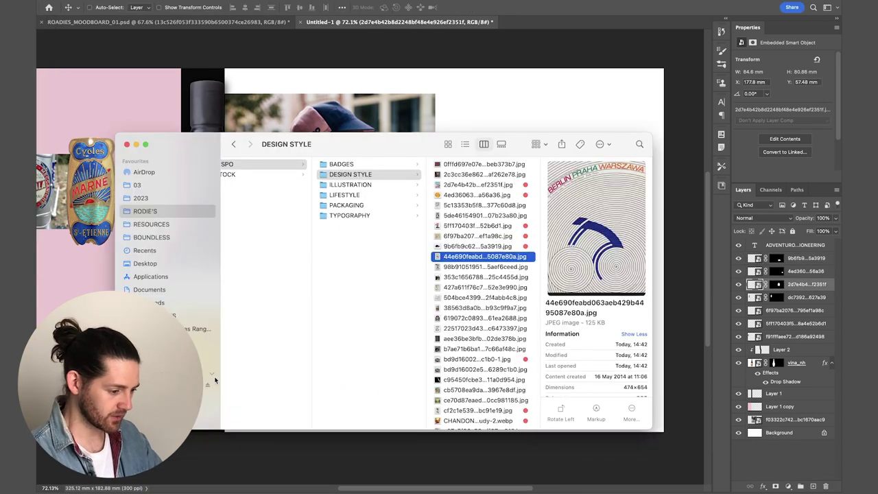
left_click_drag(477, 359, 480, 330)
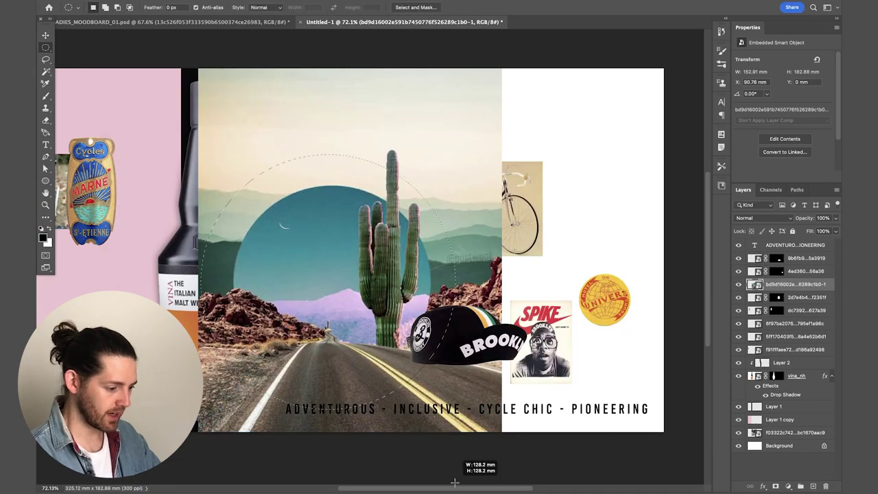
key("Return")
left_click(774, 485)
left_click(755, 284)
scroll(411, 240, "left", 3)
key("ctrl+t")
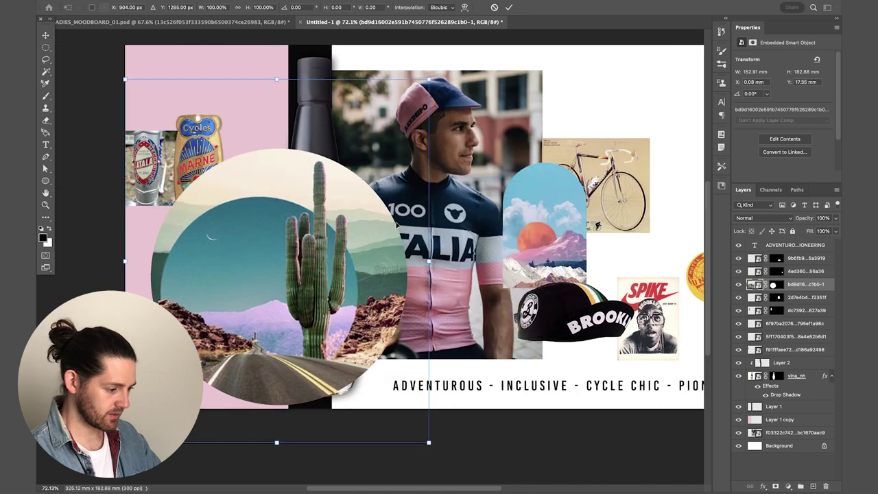
left_click_drag(428, 261, 361, 261)
key("Return")
scroll(361, 260, "right", 2)
left_click_drag(755, 284, 754, 398)
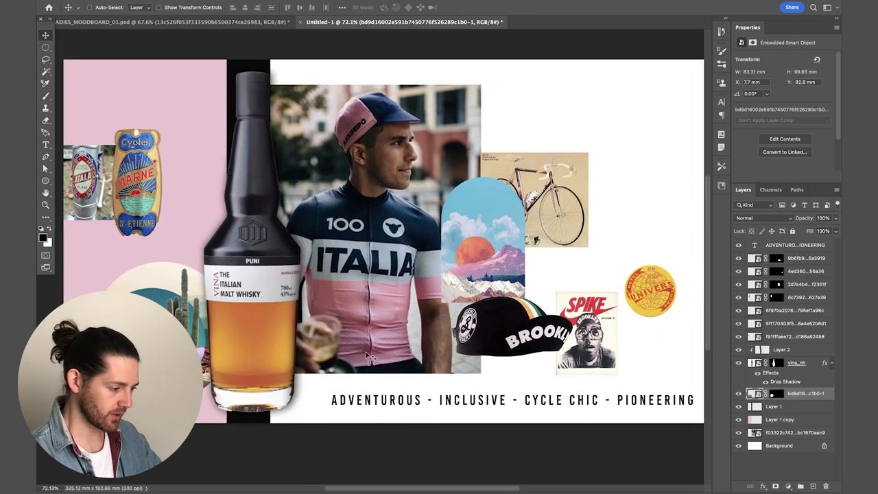
- Add the cycling caps image upper right, enlarge the Univers badge, and position the dark bike beside the caps
left_click(190, 474)
left_click_drag(508, 409, 391, 233)
left_click_drag(274, 412, 467, 148)
key("Return")
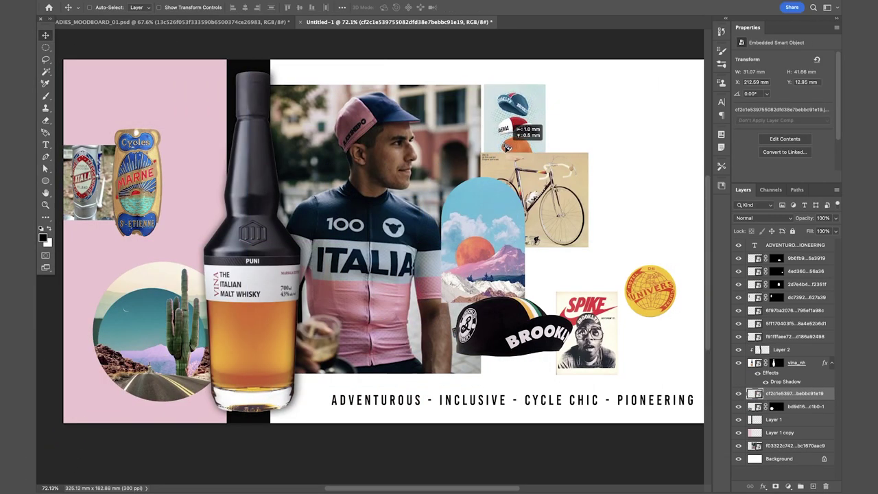
scroll(411, 240, "right", 2)
left_click_drag(581, 211, 575, 228)
left_click_drag(649, 268, 631, 283)
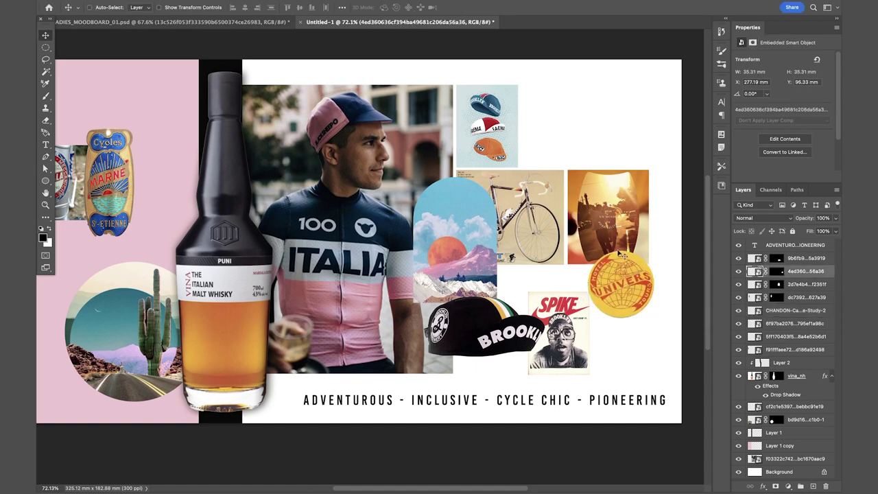
key("Return")
left_click_drag(577, 170, 576, 195)
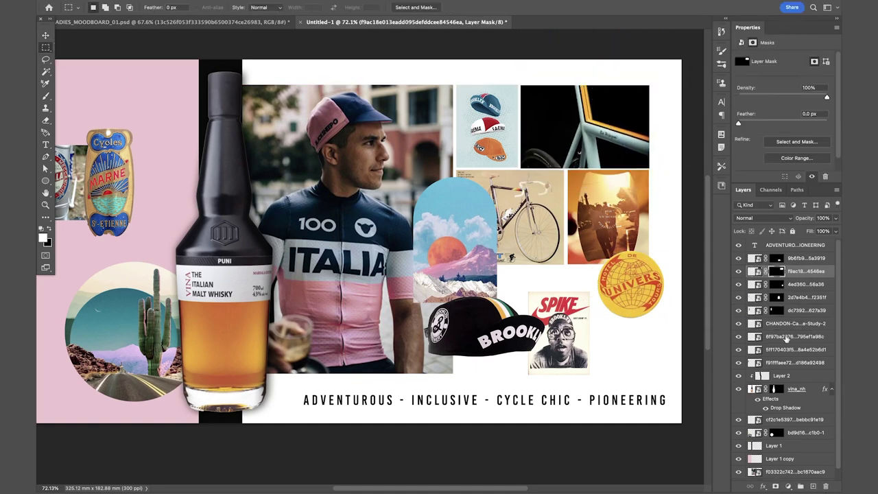
- Move the Cycles badge layer up to the top of the board
scroll(384, 240, "left", 2)
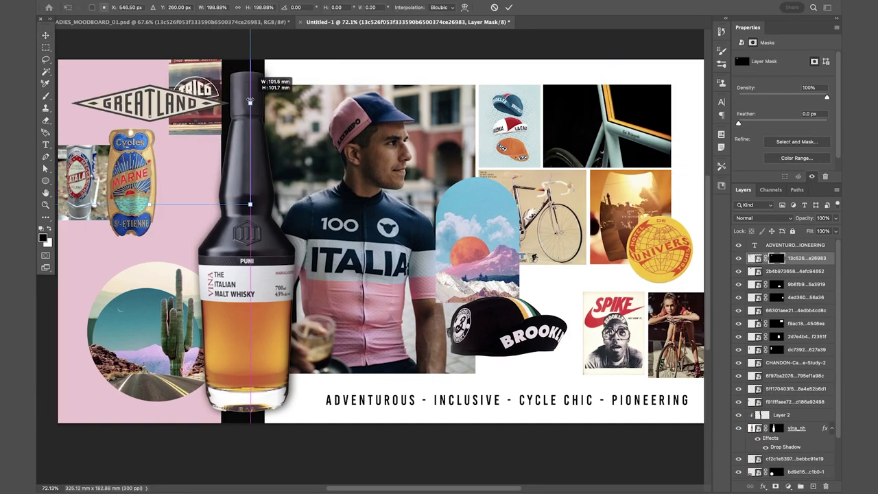
right_click(140, 171)
left_click(197, 174)
left_click_drag(144, 186, 487, 110)
- Place the black NCT logo with Multiply blending on the left side
key("super+shift+p")
double_click(514, 225)
left_click(764, 218)
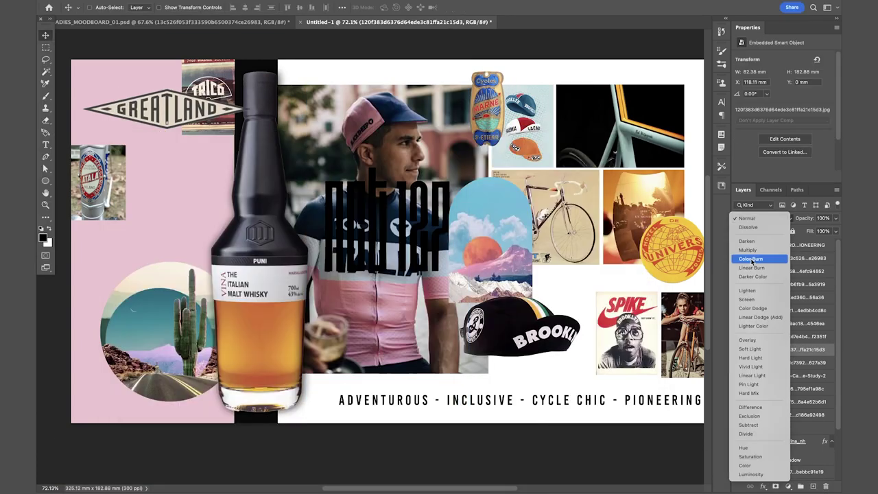
left_click(760, 257)
left_click_drag(424, 217, 144, 346)
key("Return")
- Arrange Trico and Atala beside Optimus, then place the Mairie shopfront and another cactus image
left_click_drag(207, 89, 152, 174)
key("super+shift+p")
key("Down")
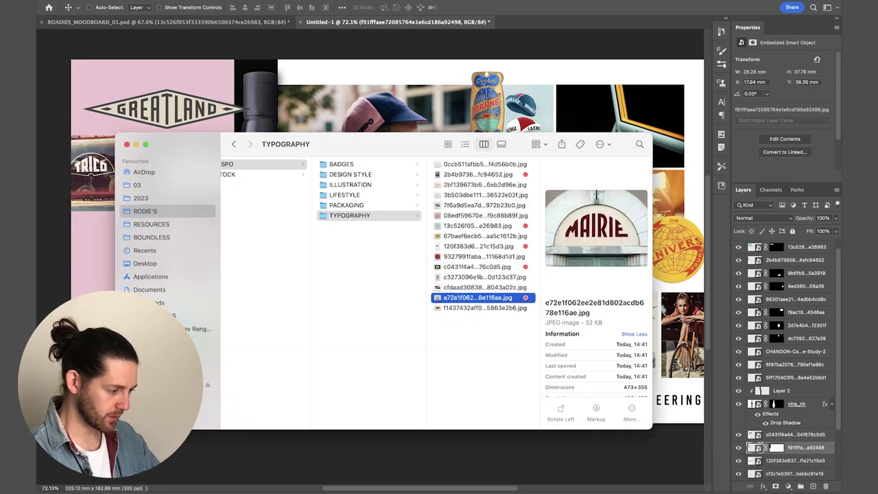
key("Return")
left_click_drag(173, 294, 173, 294)
key("super+shift+p")
key("Return")
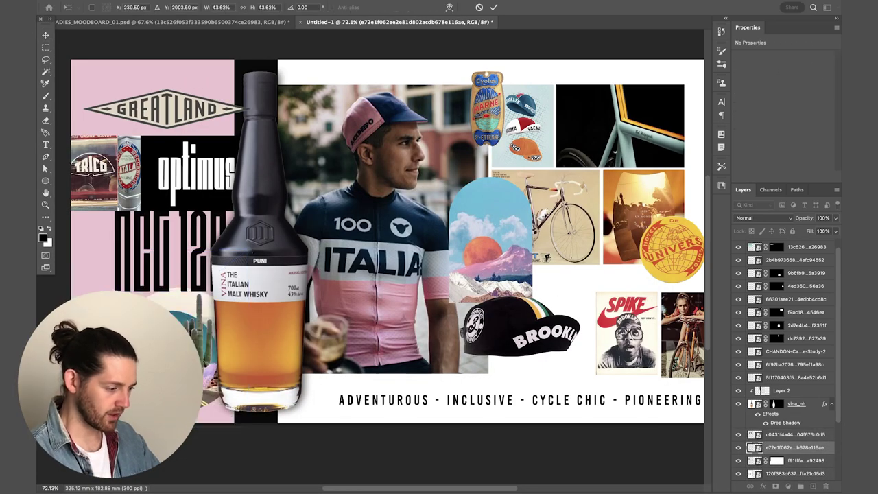
- Confirm the cactus image and fill a white rectangle across the top on a new layer
key("Return")
scroll(284, 328, "right", 2)
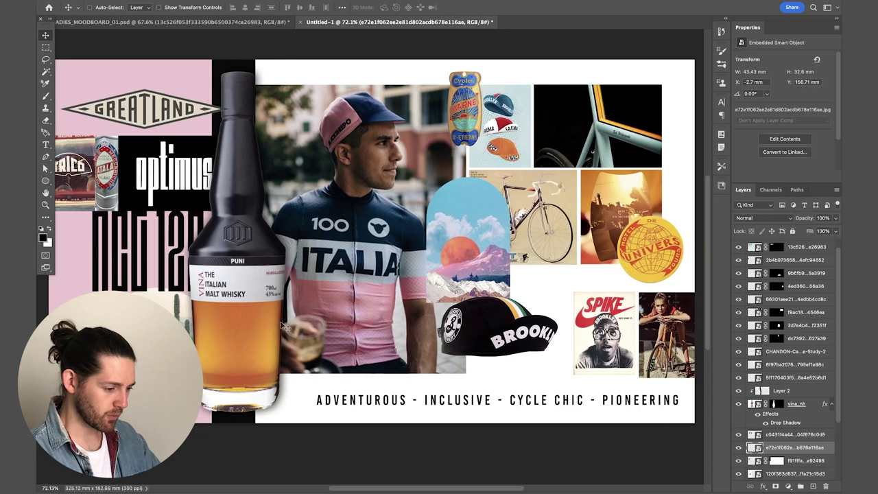
scroll(285, 327, "left", 2)
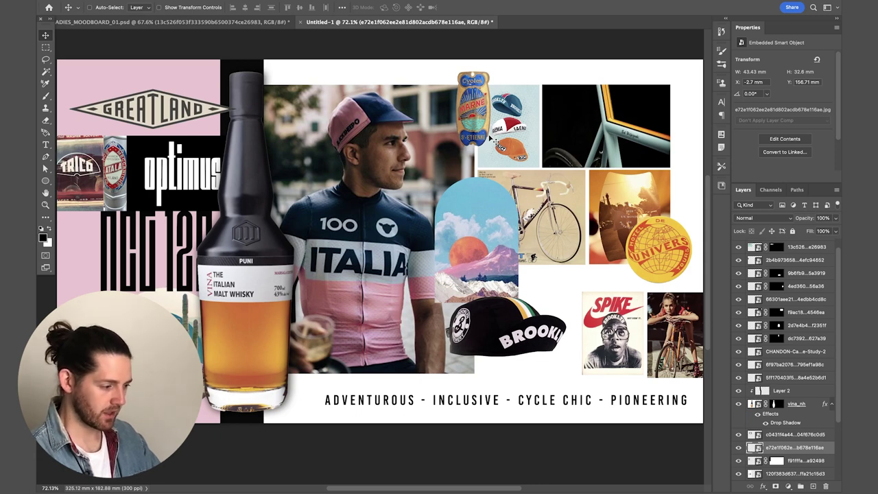
scroll(788, 309, "up", 1)
left_click(789, 258)
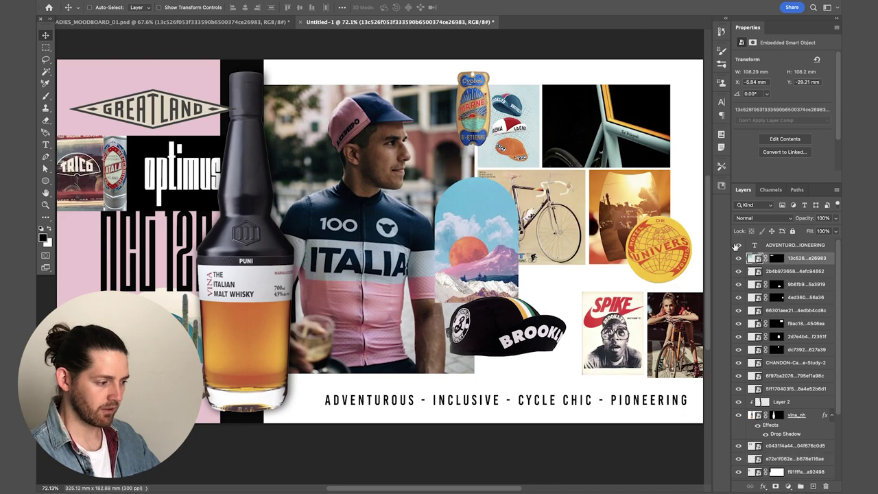
left_click(812, 486)
key("m")
left_click_drag(249, 60, 703, 144)
key("x")
key("alt+BackSpace")
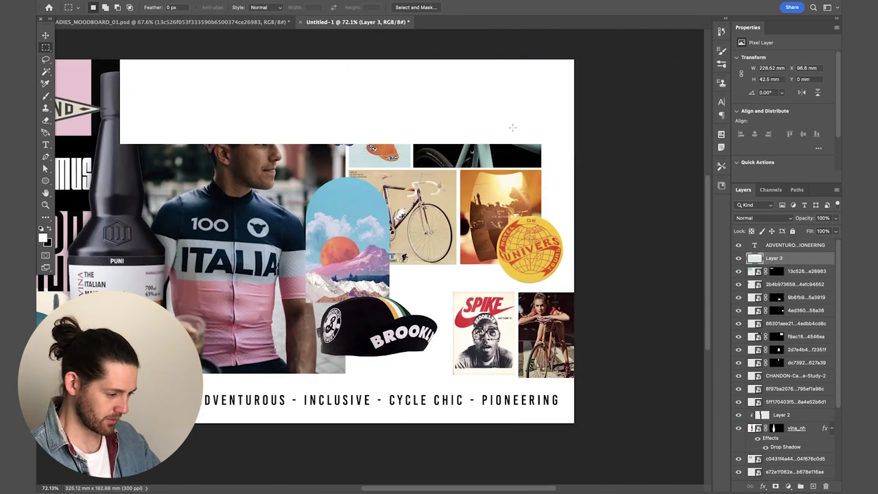
key("ctrl+d")
- Move the white layer down the stack below the whisky bottle and raise it slightly
key("v")
key("ctrl+bracketleft")
key("ctrl+bracketleft")
key("ctrl+bracketleft")
key("ctrl+bracketleft")
key("ctrl+bracketleft")
key("ctrl+bracketleft")
key("ctrl+bracketleft")
key("ctrl+bracketleft")
key("ctrl+bracketleft")
key("ctrl+bracketleft")
key("ctrl+bracketleft")
scroll(494, 207, "left", 2)
key("ctrl+bracketleft")
key("ctrl+bracketleft")
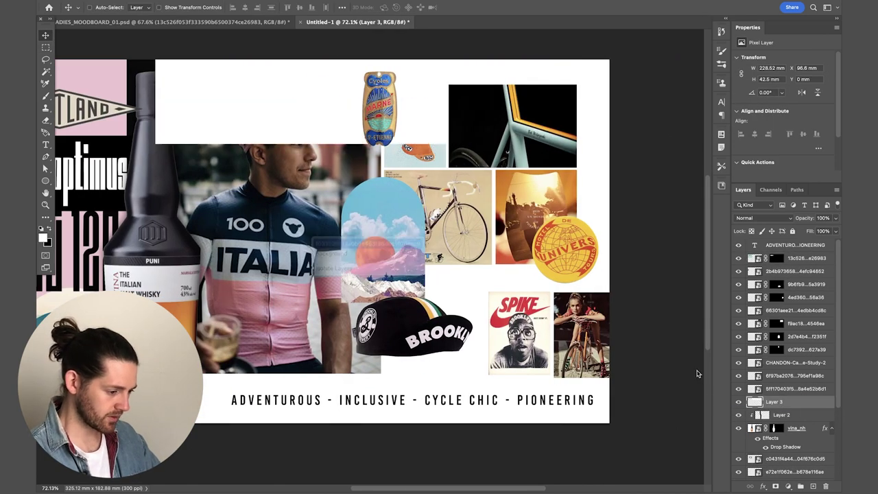
scroll(475, 173, "down", 3)
left_click_drag(475, 172, 507, 171)
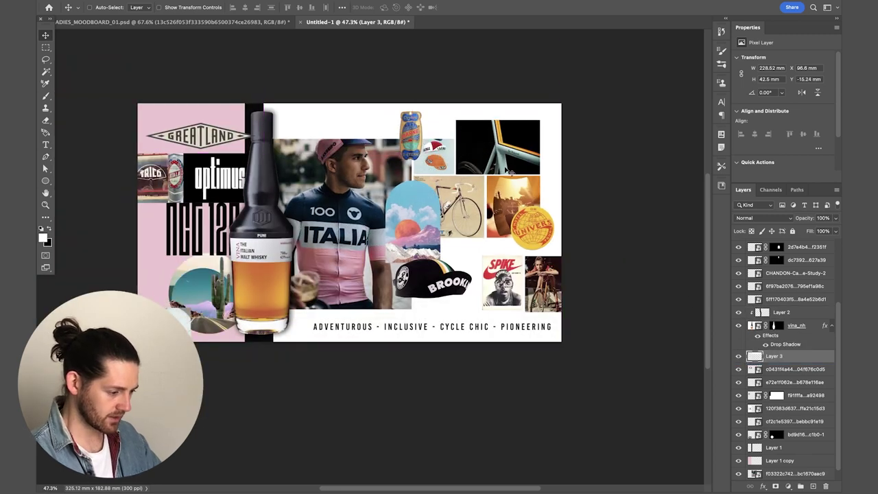
- Mask the cyclist photo, lower it slightly, and move the Cycles badge down a little
right_click(355, 174)
left_click(370, 173)
scroll(320, 162, "up", 3)
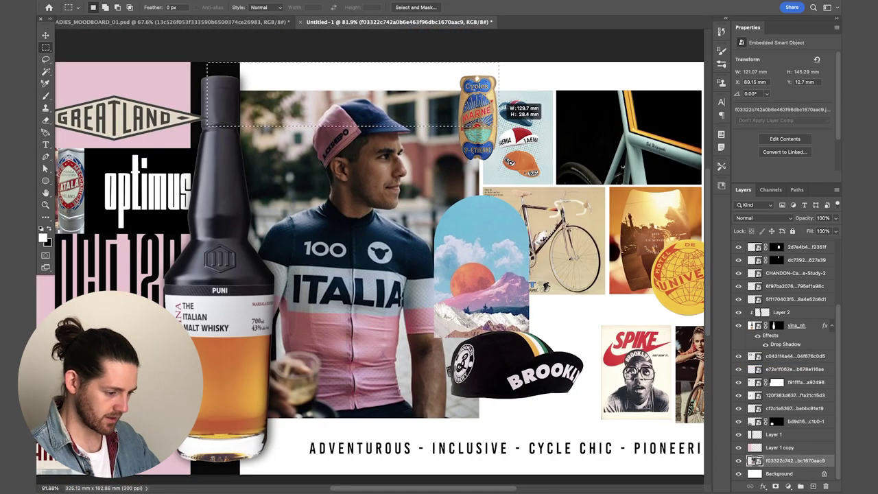
left_click(775, 486)
left_click_drag(443, 246, 443, 259)
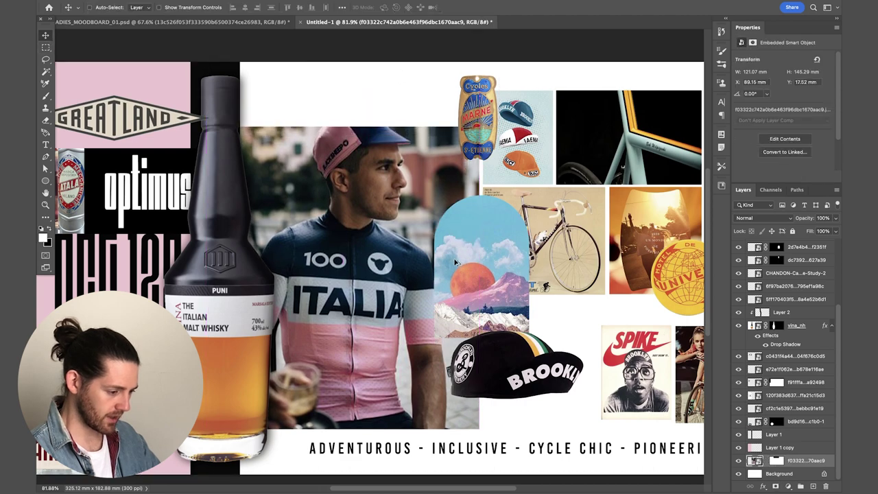
scroll(466, 206, "down", 2)
scroll(466, 206, "up", 1)
mouse_move(485, 163)
left_mouse_down()
mouse_move(485, 179)
mouse_move(484, 169)
left_mouse_up()
- Convert the locked white Background into a regular layer
left_click(392, 141)
key("i")
left_click(42, 238)
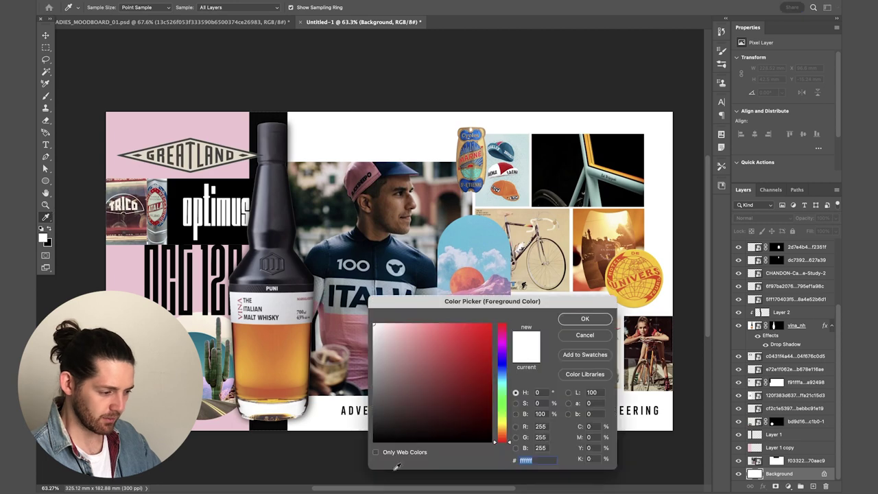
left_click(578, 313)
double_click(803, 475)
key("Return")
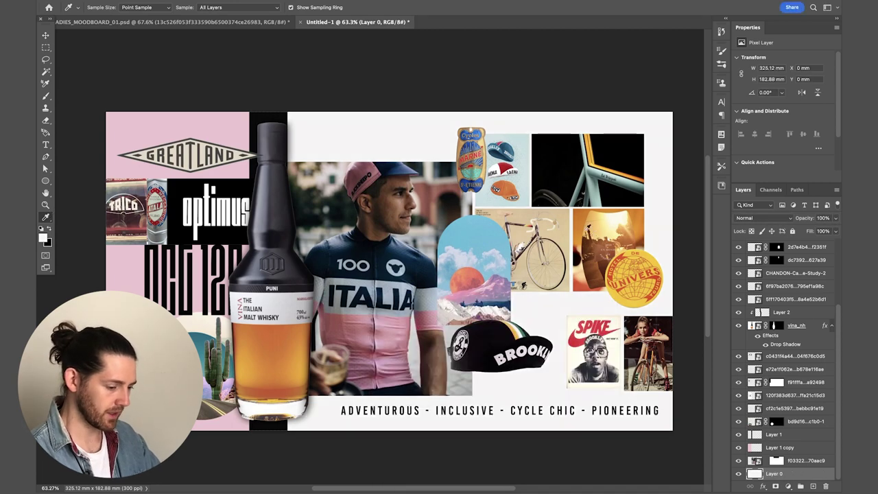
key("v")
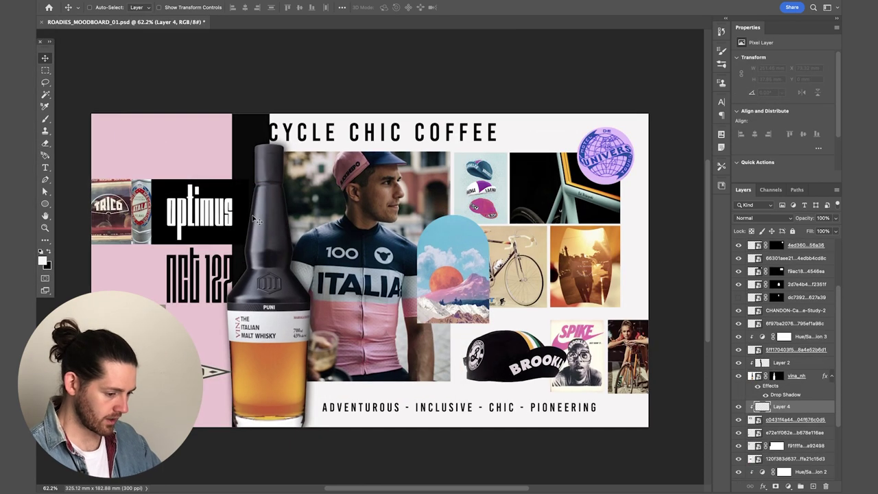
- Fill a marquee around the optimus block with the panel's sampled pink, then adjust its blend mode
key("m")
left_click_drag(236, 179, 152, 244)
key("i")
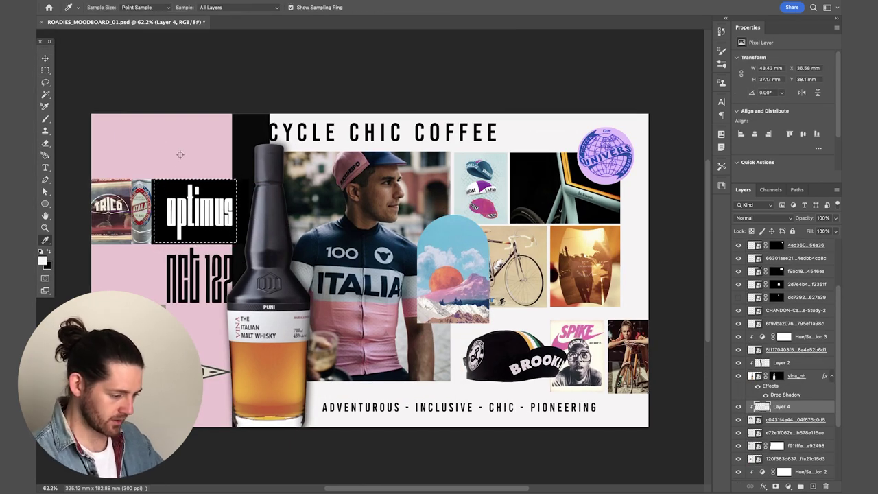
left_click(183, 149)
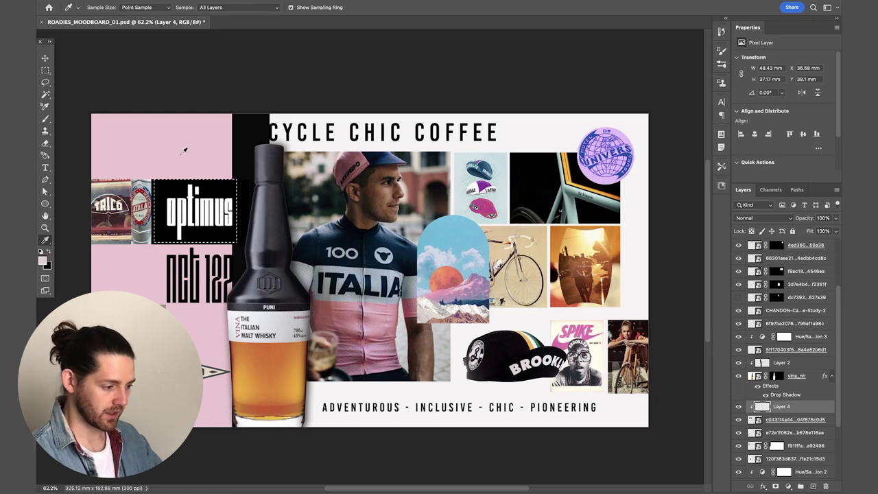
key("alt+BackSpace")
key("v")
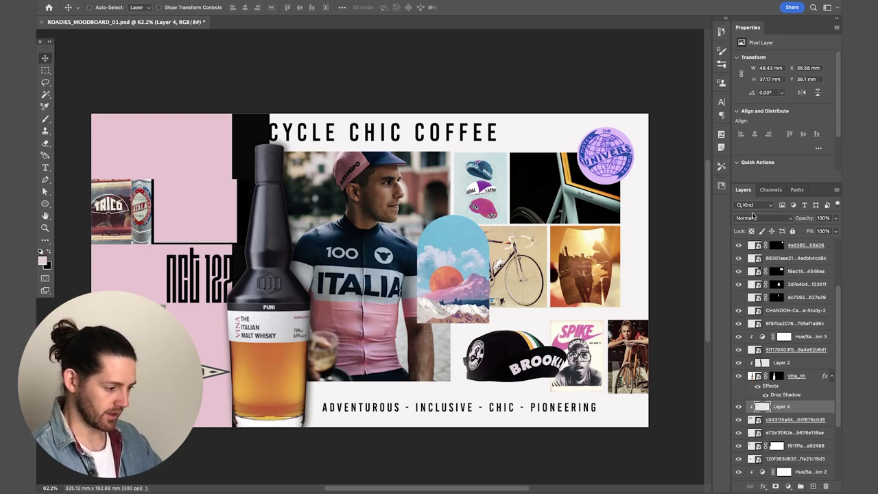
left_click(753, 219)
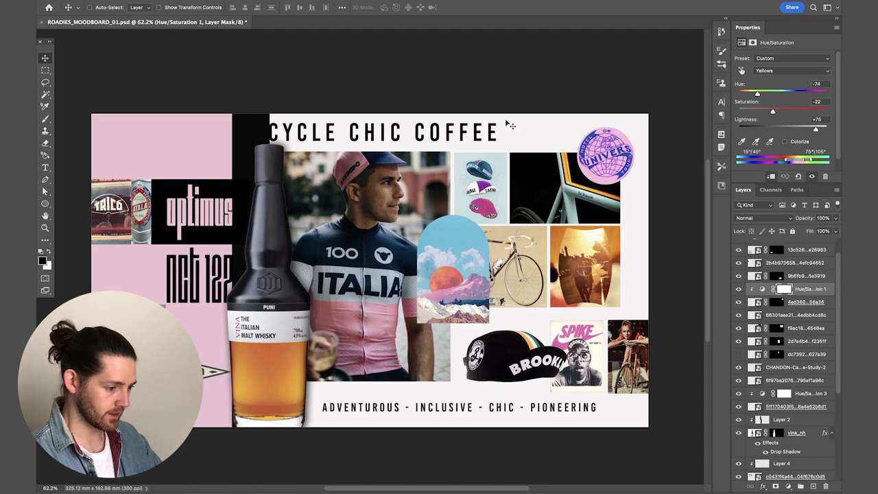
left_click(792, 70)
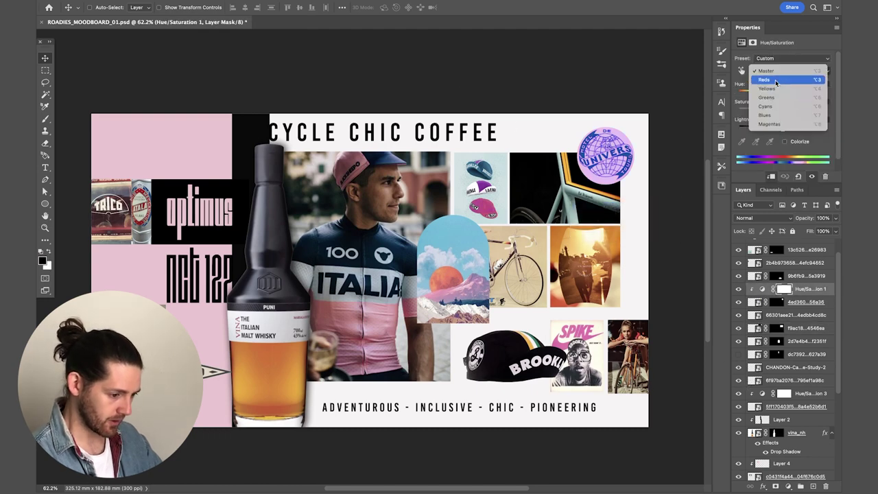
left_click(747, 96)
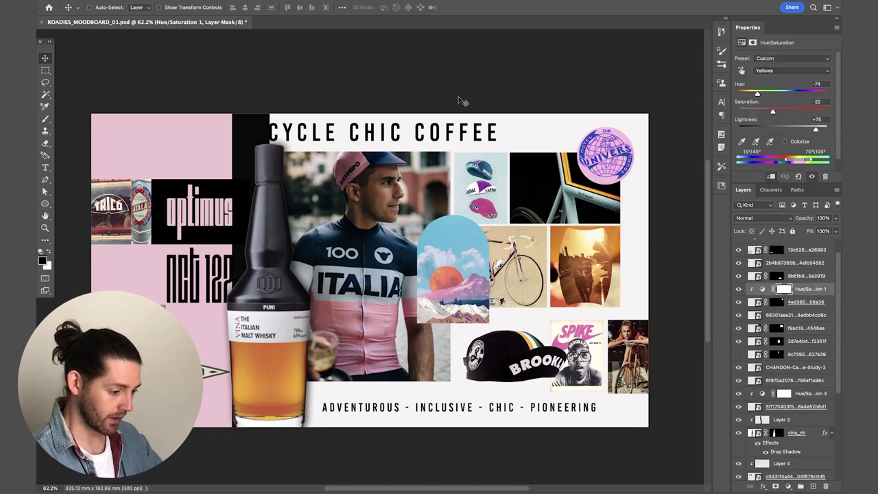
- Add a clipped Hue/Saturation on the bike photo: Yellows hue -77, saturation -28, lightness +68
right_click(566, 199)
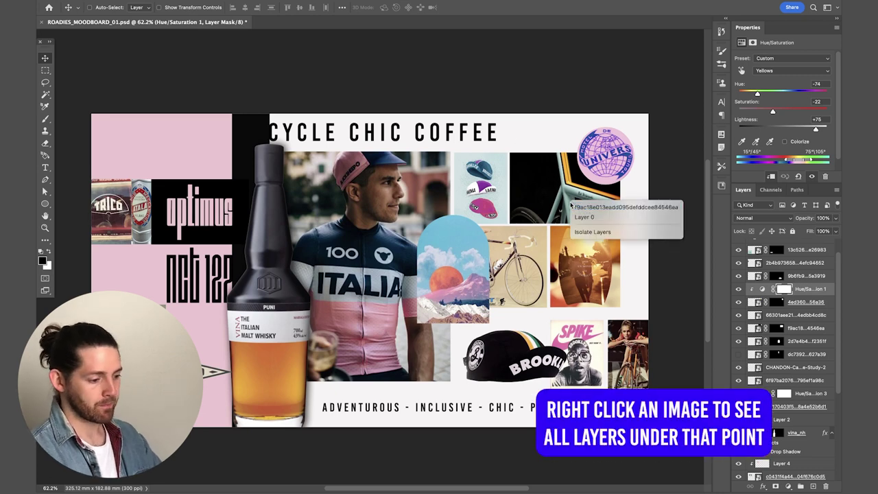
left_click(604, 207)
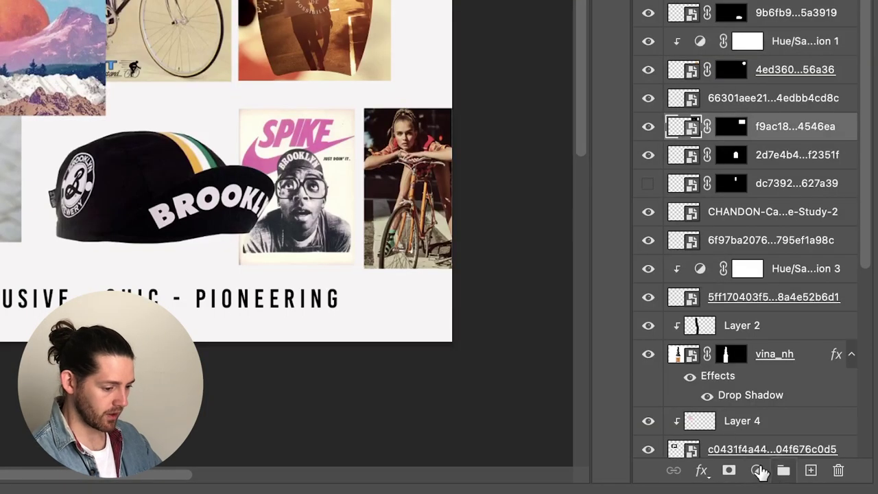
left_click(788, 486)
left_click(780, 201)
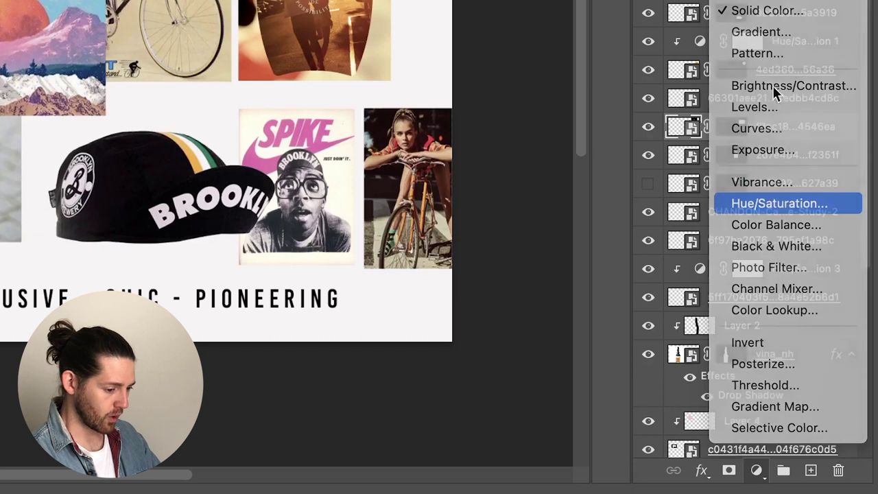
left_click(788, 141, "alt")
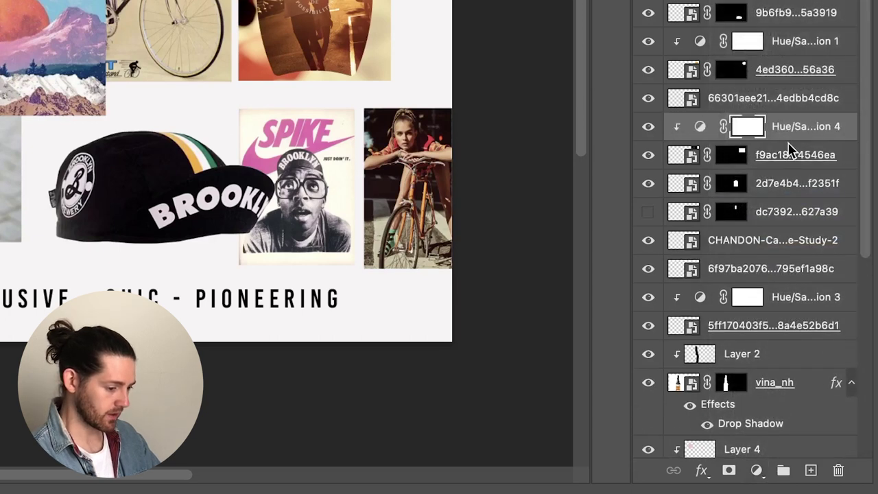
left_click(700, 127)
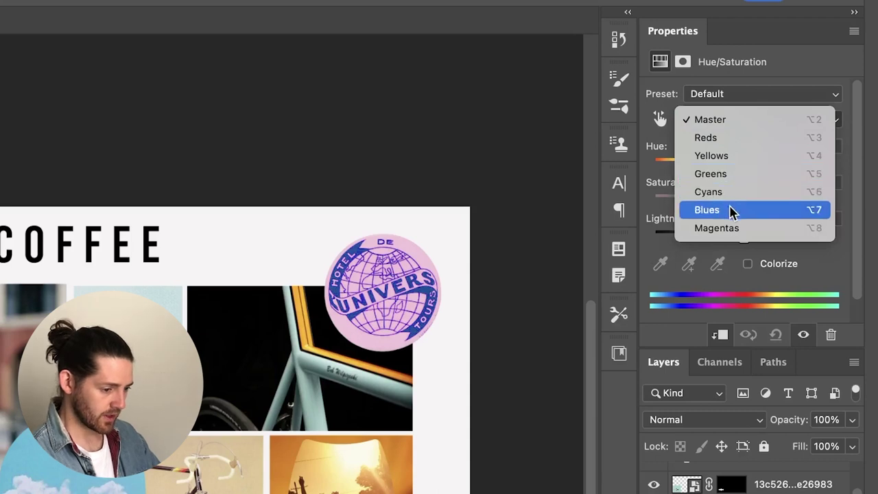
left_click(741, 156)
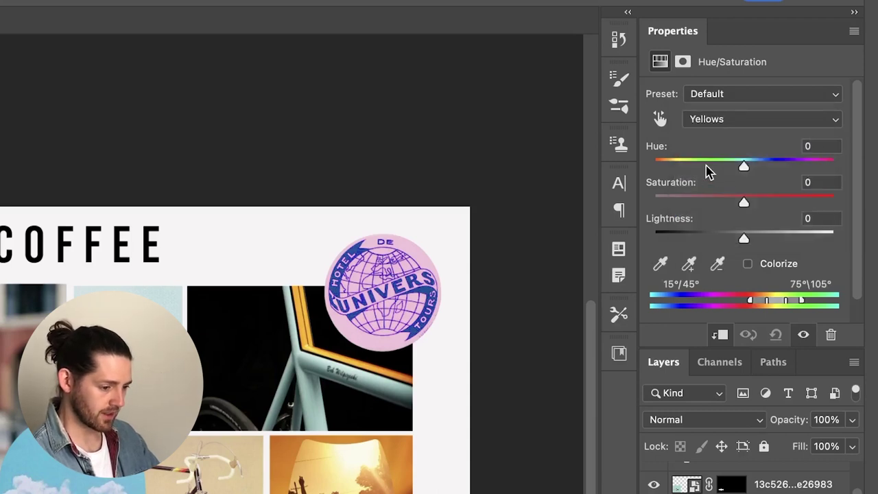
left_click_drag(706, 165, 681, 168)
left_click(691, 167)
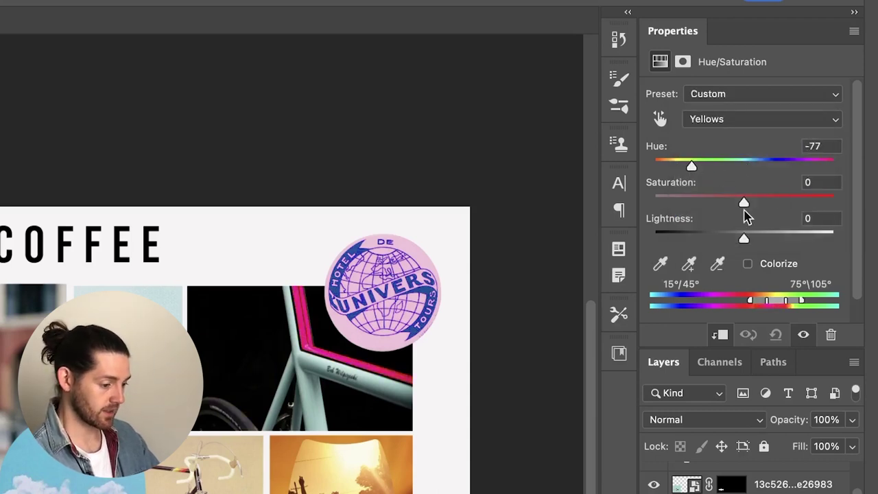
left_click(776, 237)
left_click_drag(790, 237, 807, 237)
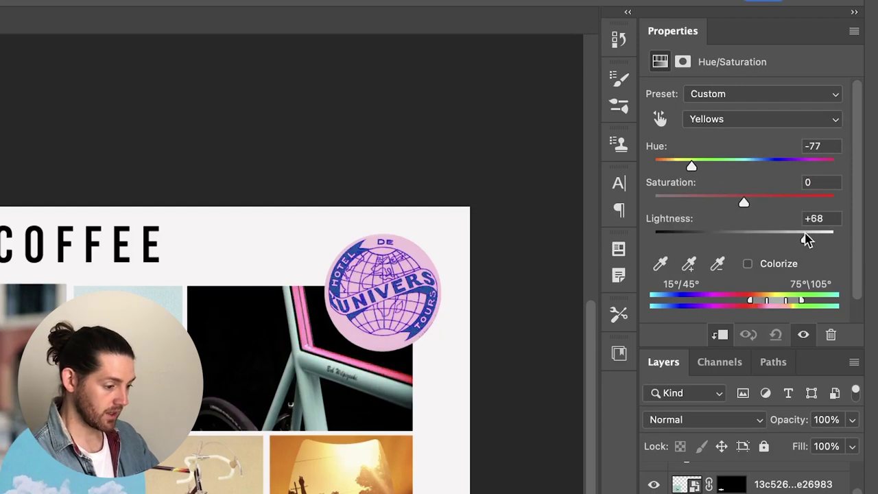
left_click(718, 201)
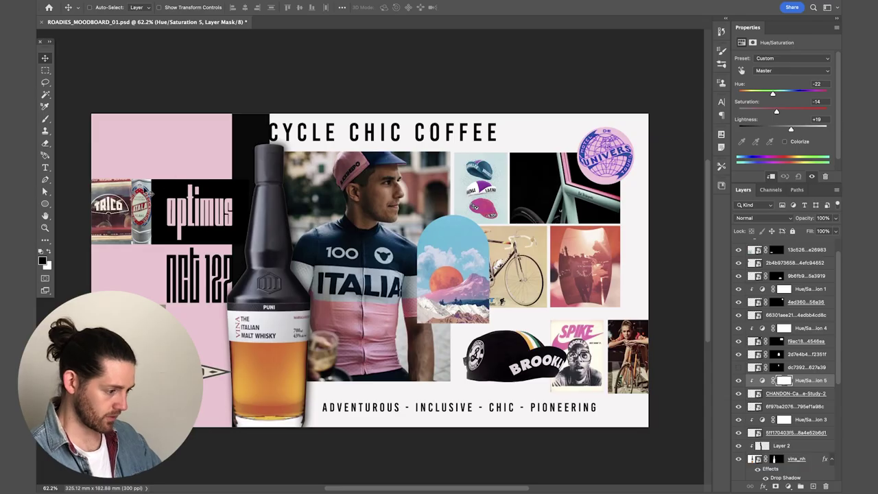
- Clip a new Hue/Saturation layer to the can image, targeting its Reds
left_click(147, 194, "ctrl")
left_click(788, 485)
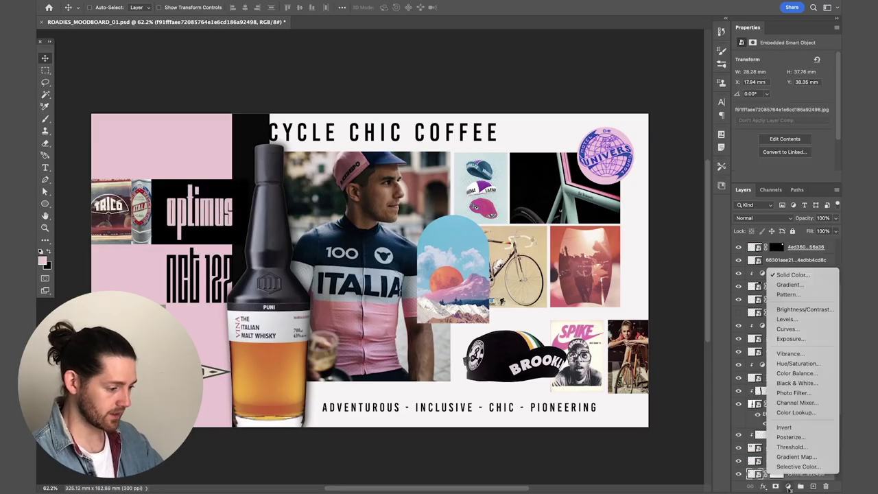
left_click(799, 364)
scroll(792, 447, "down", 2)
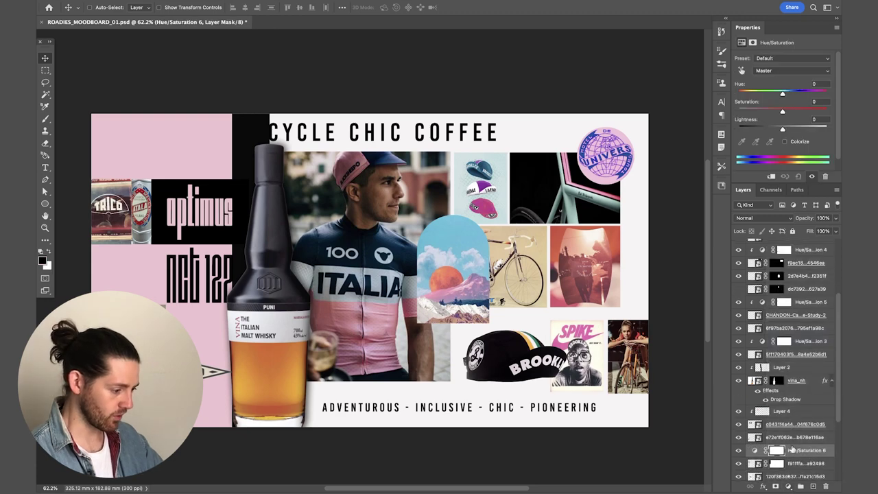
key("ctrl+alt+g")
left_click(778, 70)
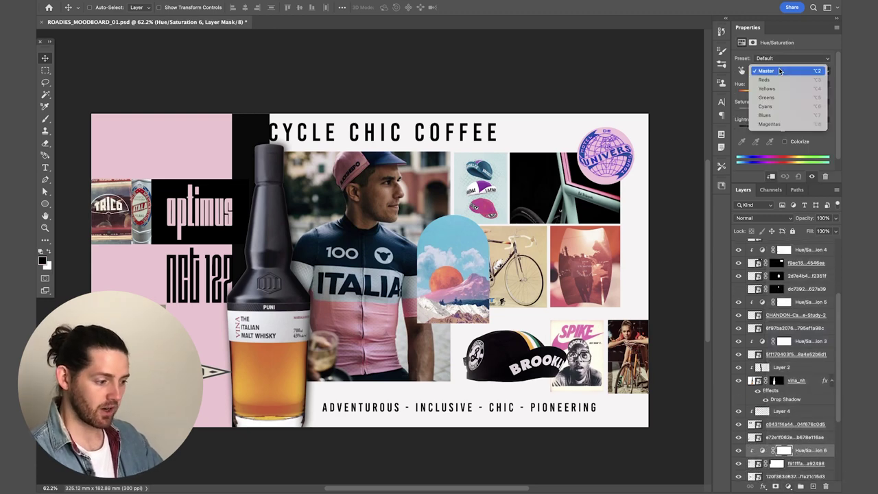
left_click(781, 80)
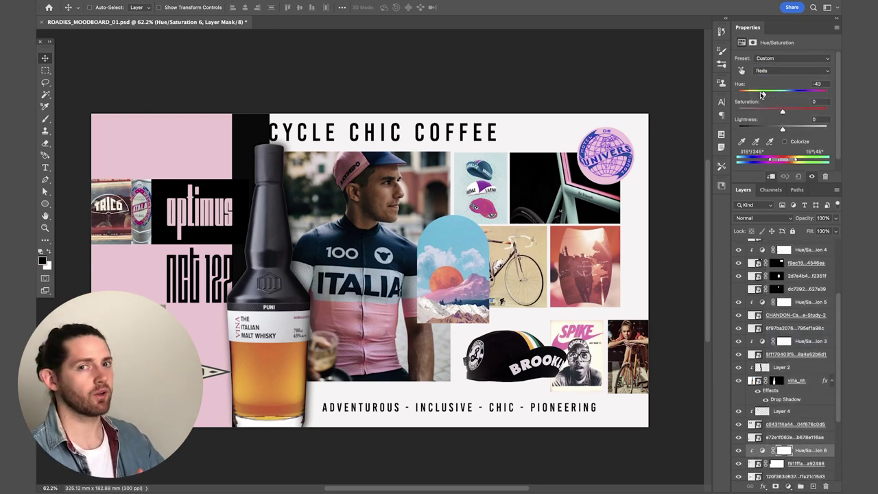